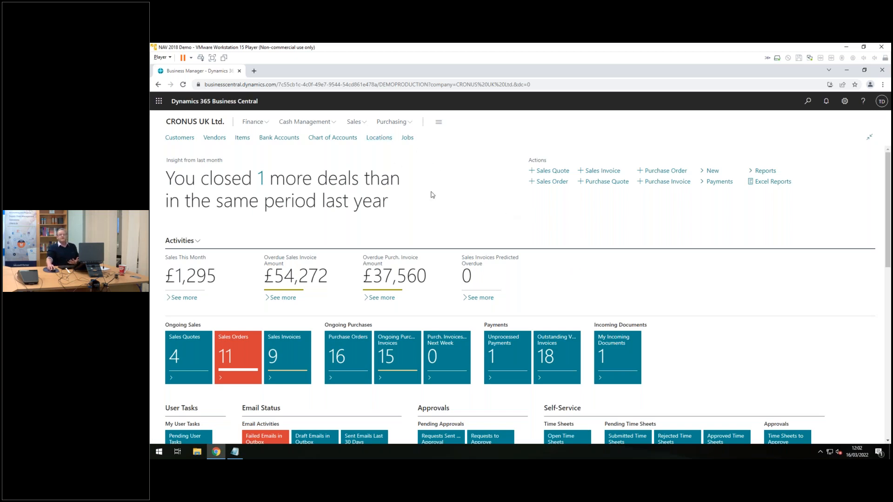
- Open the Chart of Accounts and remove the Date Filter from its totals
left_click(354, 122)
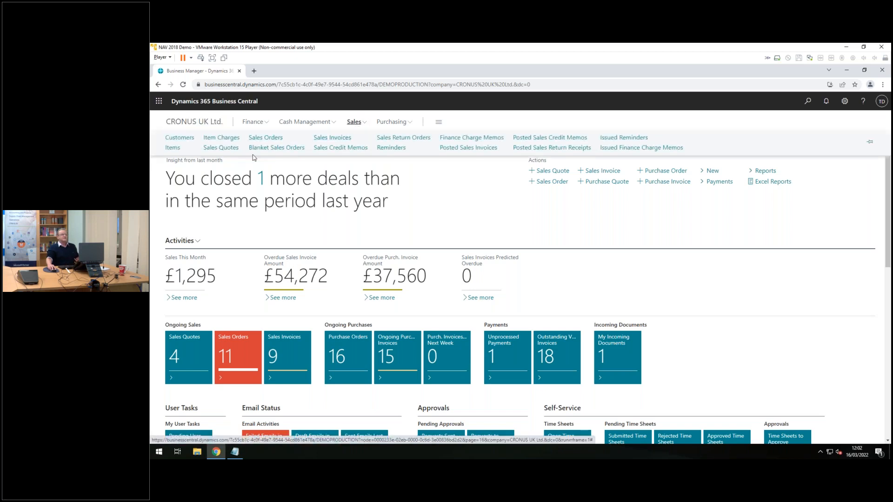
left_click(564, 224)
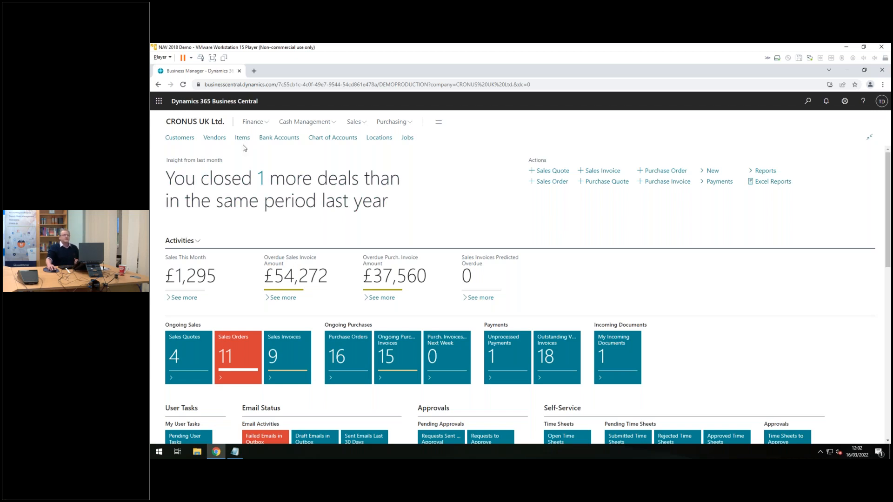
left_click(343, 138)
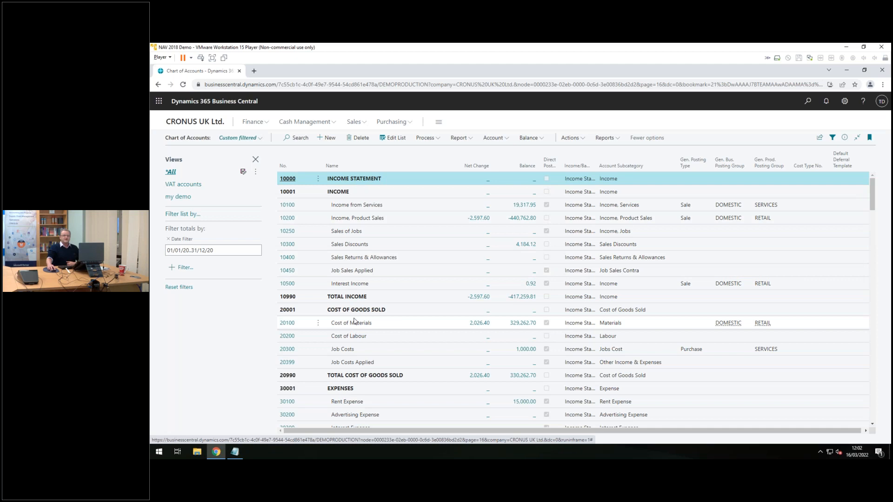
left_click(169, 240)
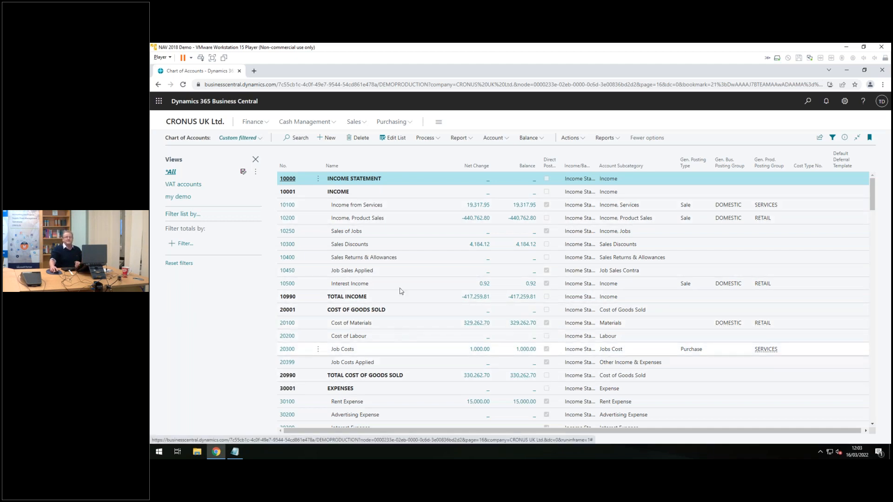
- Look at the general ledger entries behind the Sales Discounts balance and return to the Chart of Accounts
left_click(522, 249)
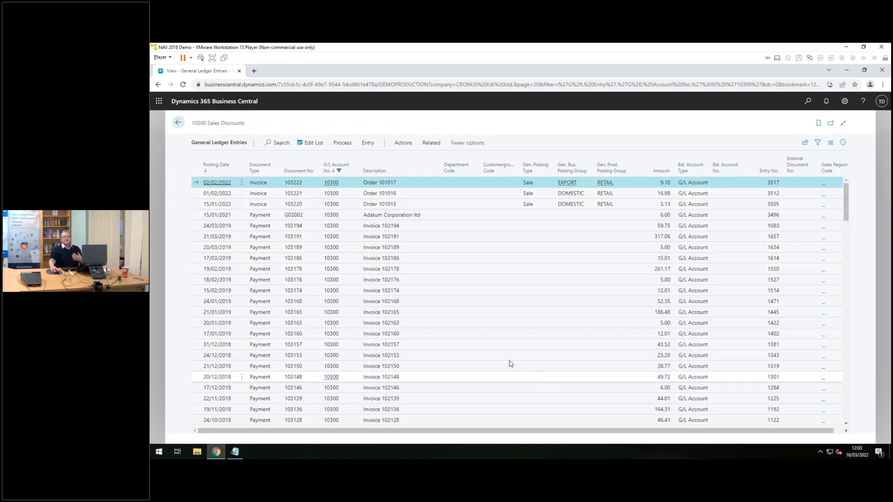
left_click(178, 124)
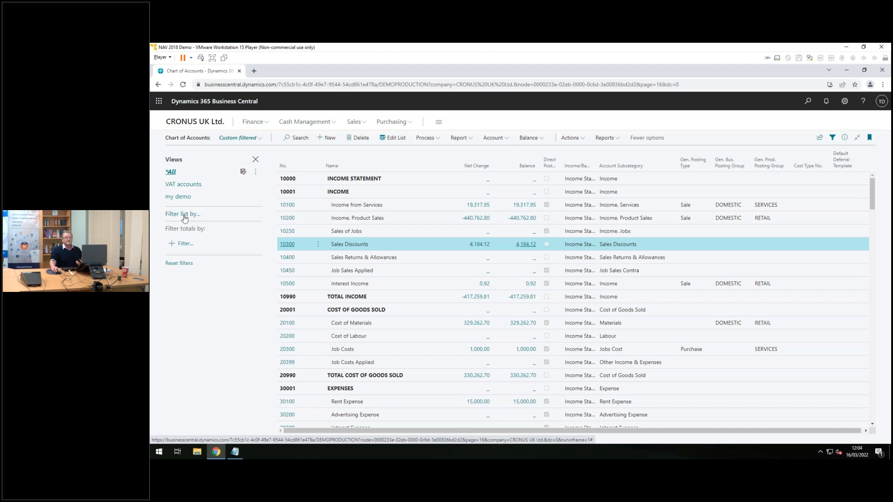
- Filter the account totals with a Date Filter of 01/01/21..31/12/21
left_click(173, 246)
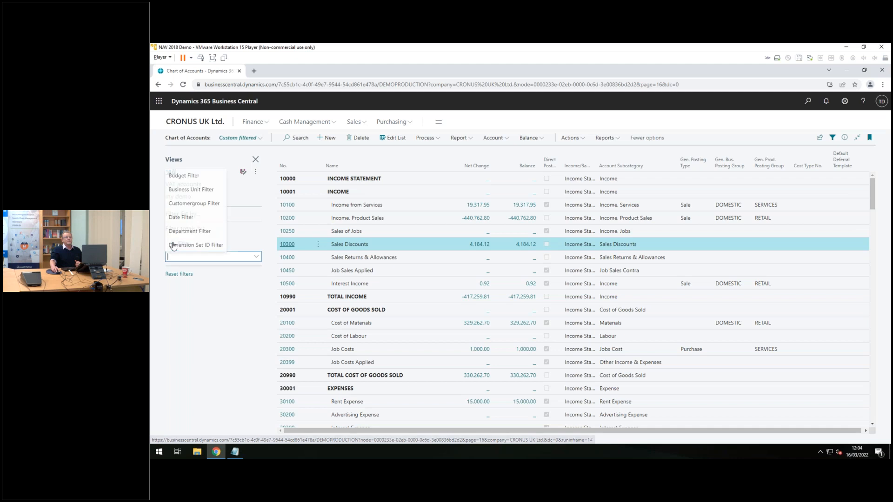
left_click(182, 218)
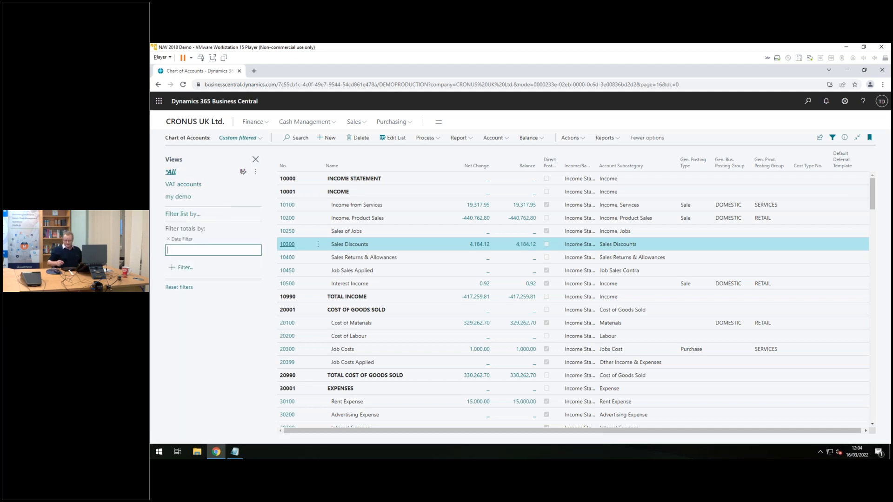
type("010121.")
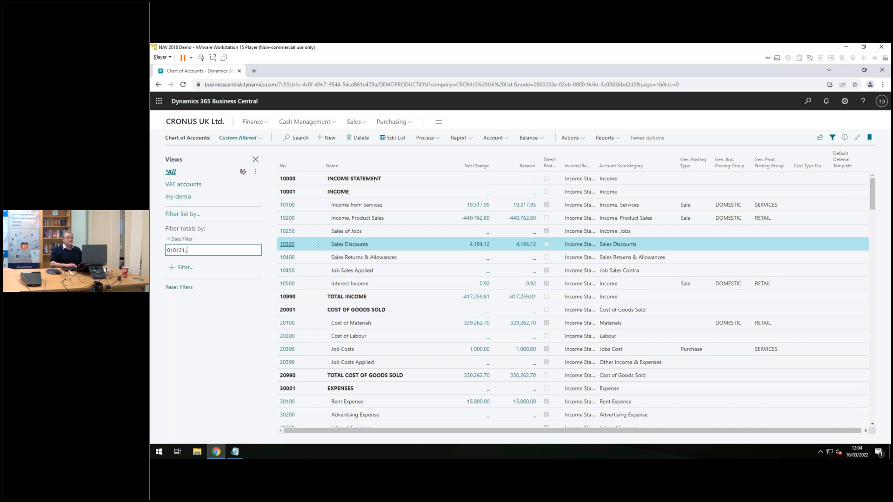
type(".311221")
key("Tab")
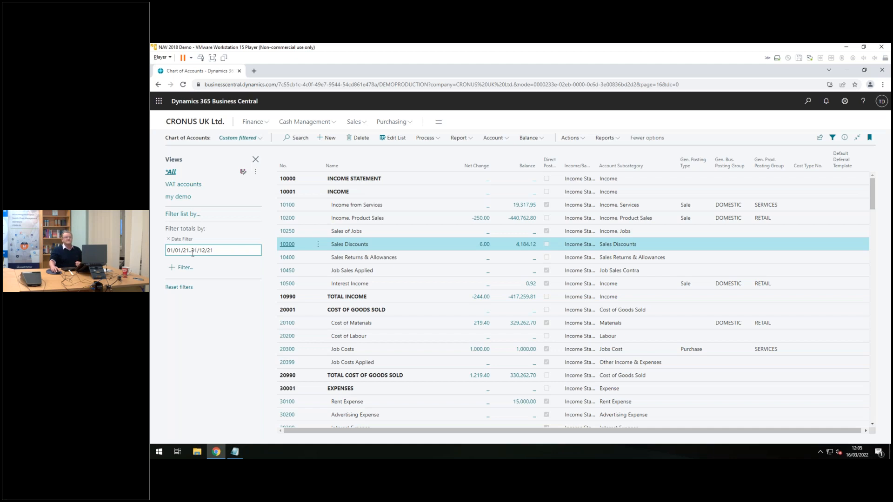
- Return to the role centre, search for "pos sal inv" and open the Posted Sales Invoices list
left_click(186, 123)
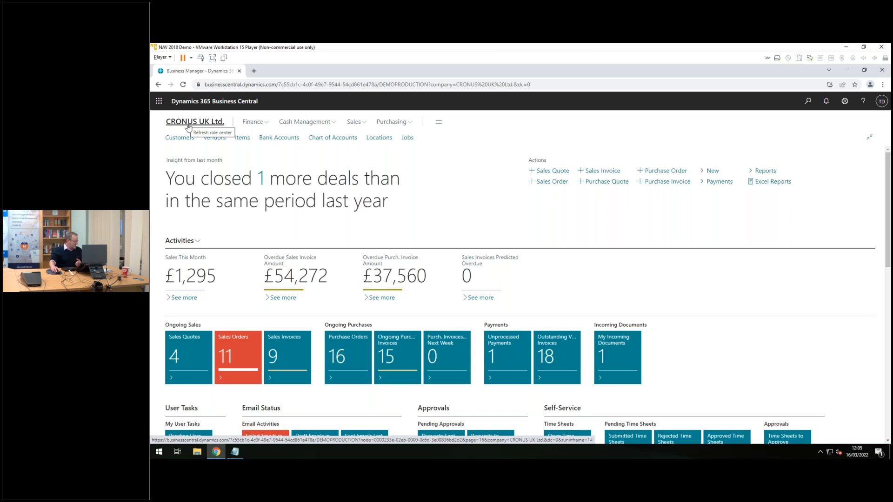
left_click(809, 102)
type("pos sal inv")
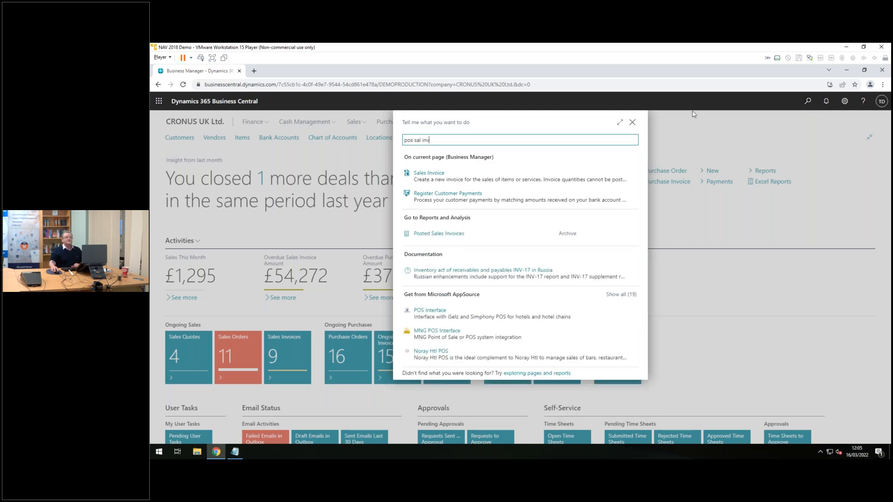
left_click(450, 236)
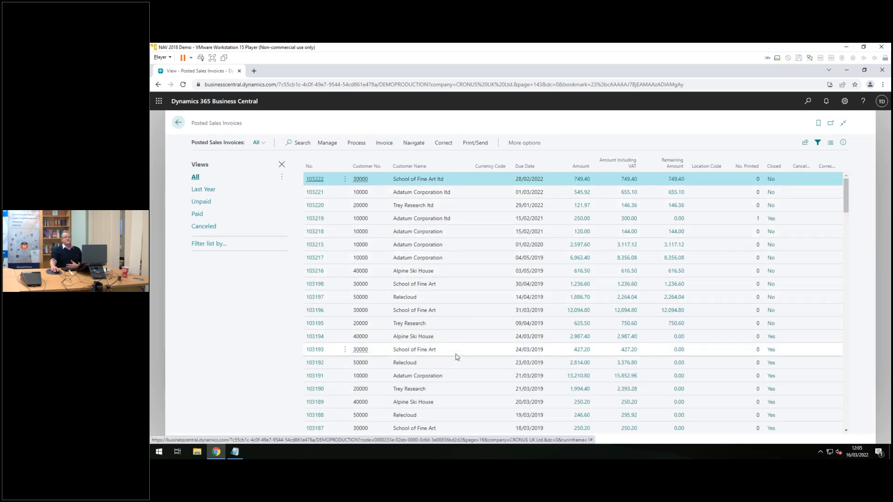
- Filter the posted sales invoices by Posting Date from 1 January 2022 to today, entered as 010122..t
left_click(214, 247)
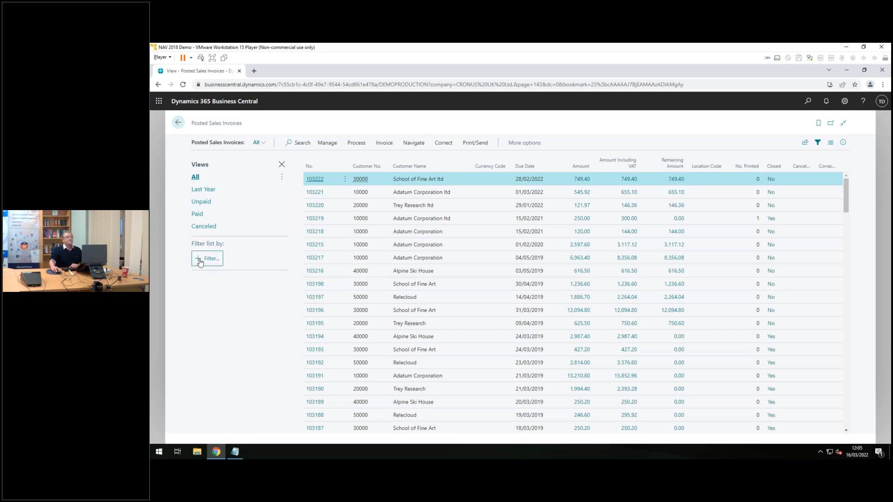
left_click(200, 263)
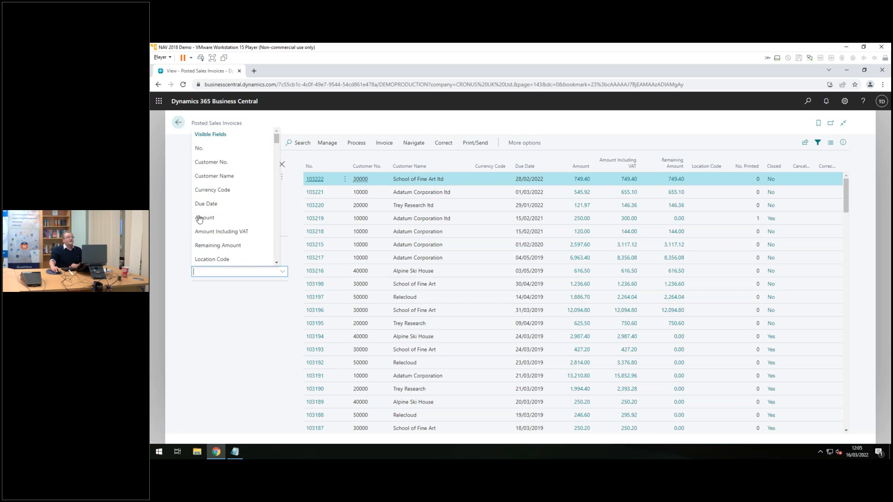
left_click_drag(279, 141, 275, 196)
scroll(256, 215, "down", 6)
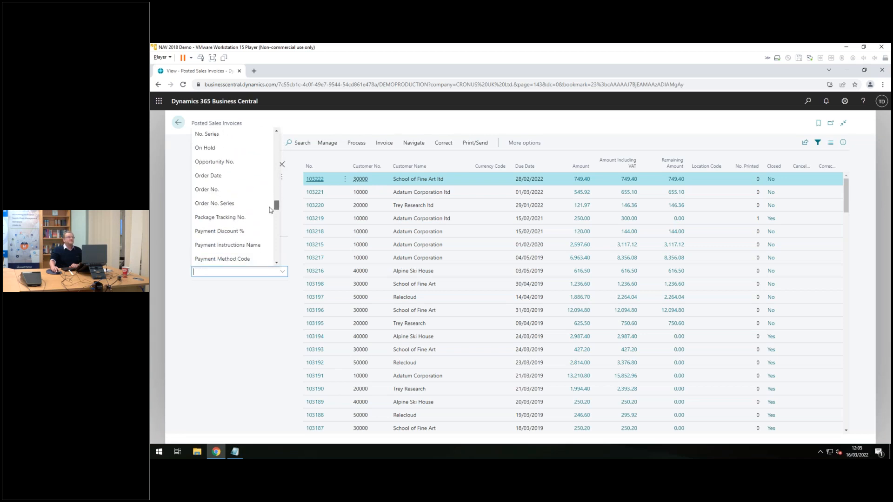
scroll(219, 230, "down", 2)
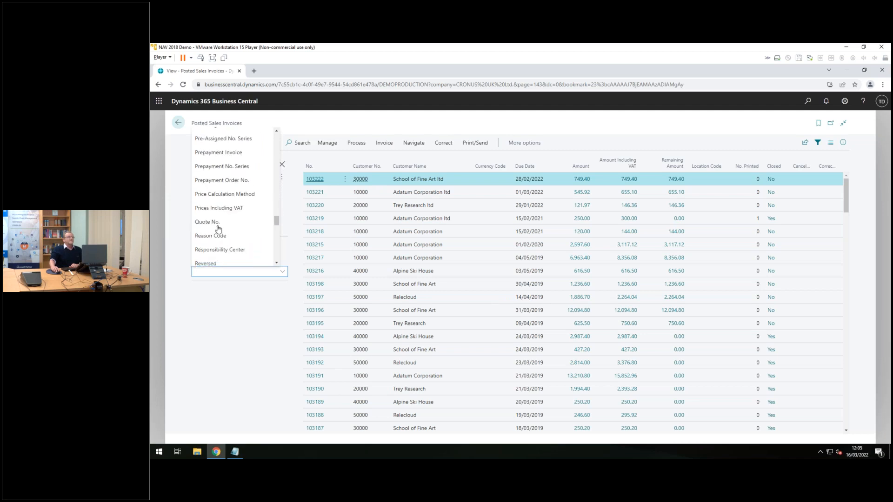
scroll(218, 226, "up", 2)
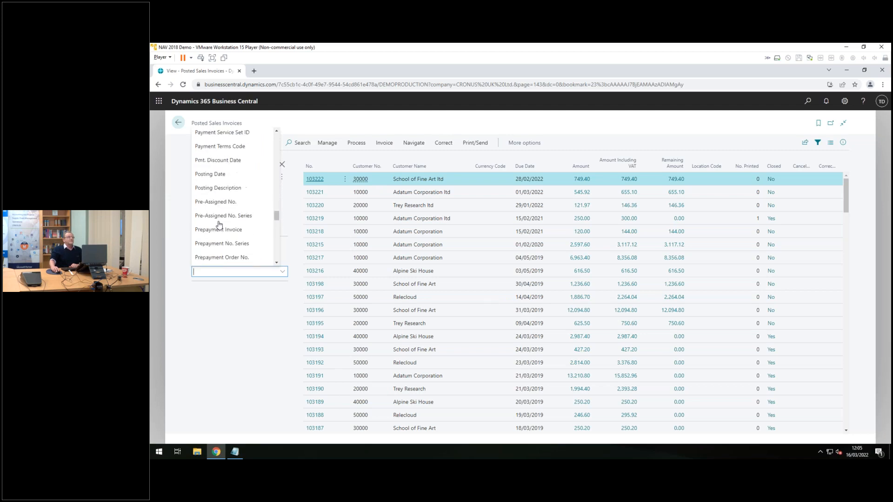
left_click(208, 174)
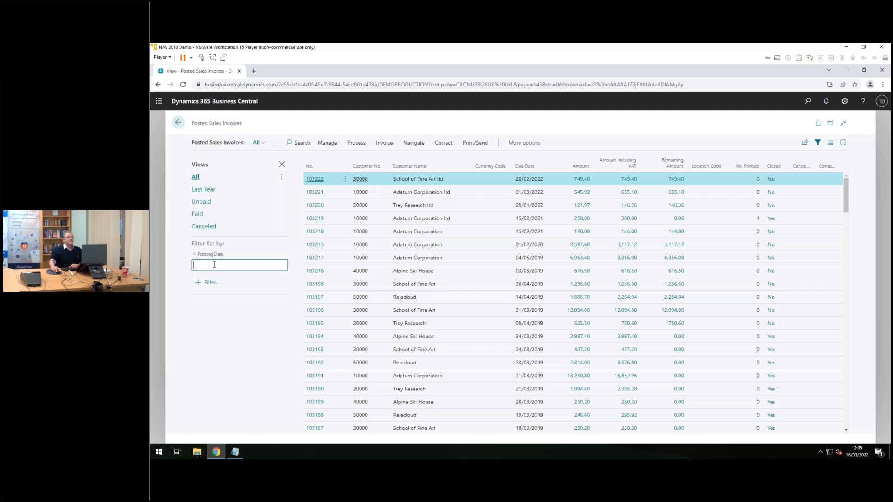
type("010122")
type("..")
type("t")
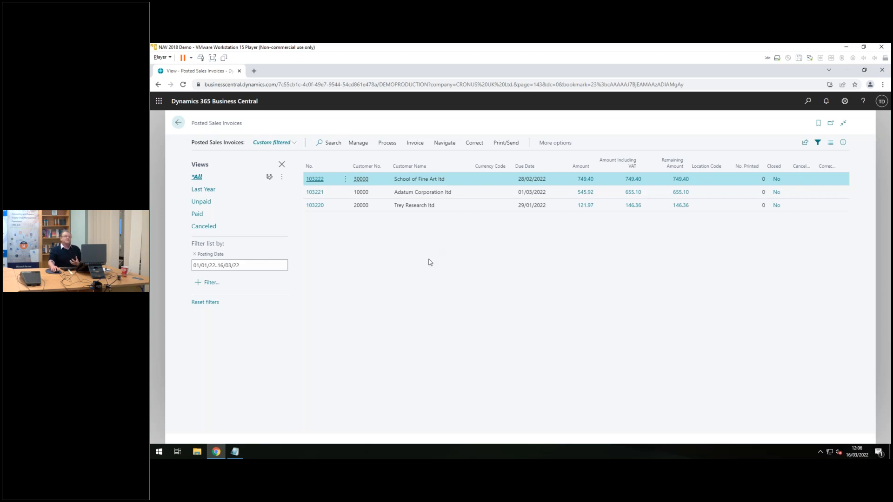
- Switch the invoice list to the Last Year view and examine the formula behind its Posting Date filter
left_click(219, 266)
left_click(197, 191)
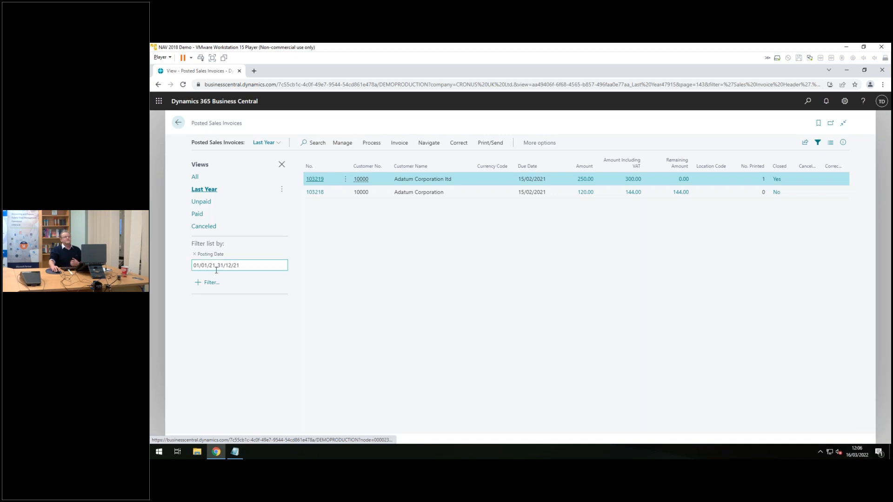
left_click(253, 266)
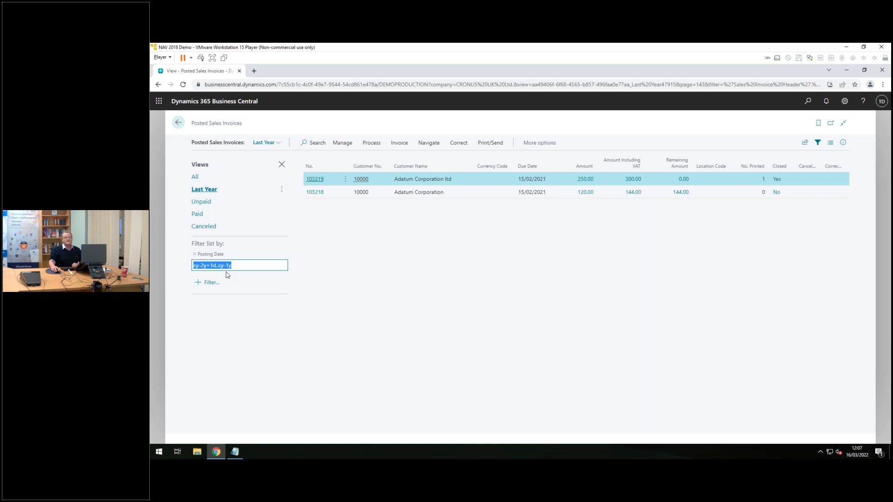
left_click(254, 311)
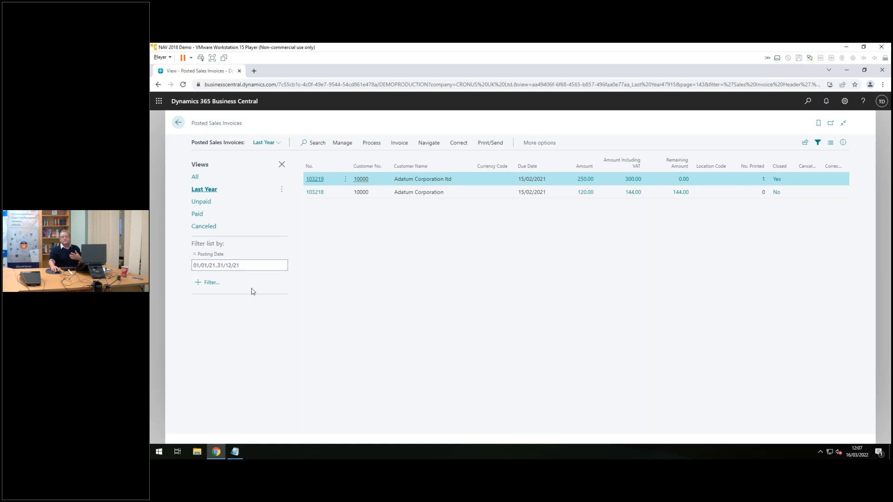
- Set the Posting Date filter to last month with the formula cm-2m+1d..cm-1m
left_click(254, 263)
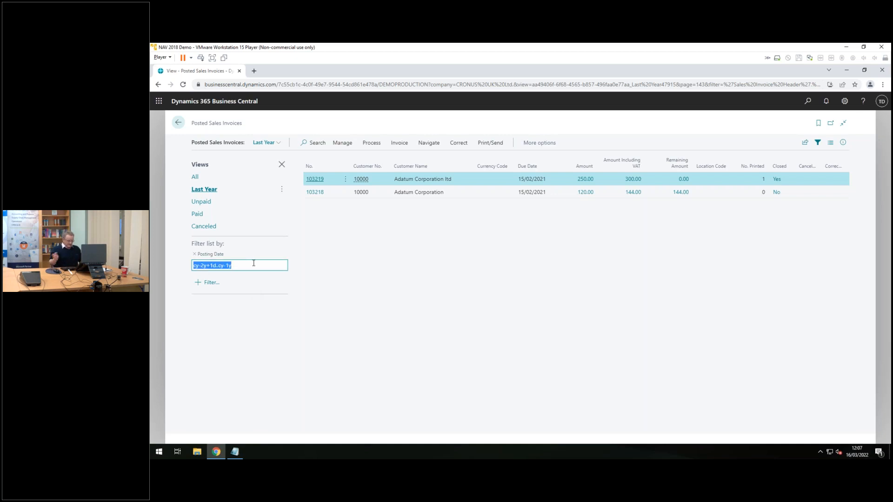
type("cm")
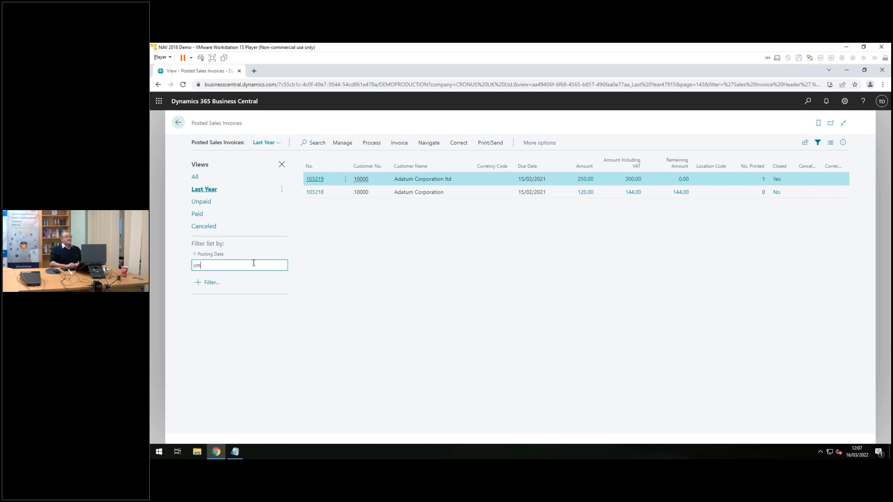
type("-2m+1d")
type("..cm")
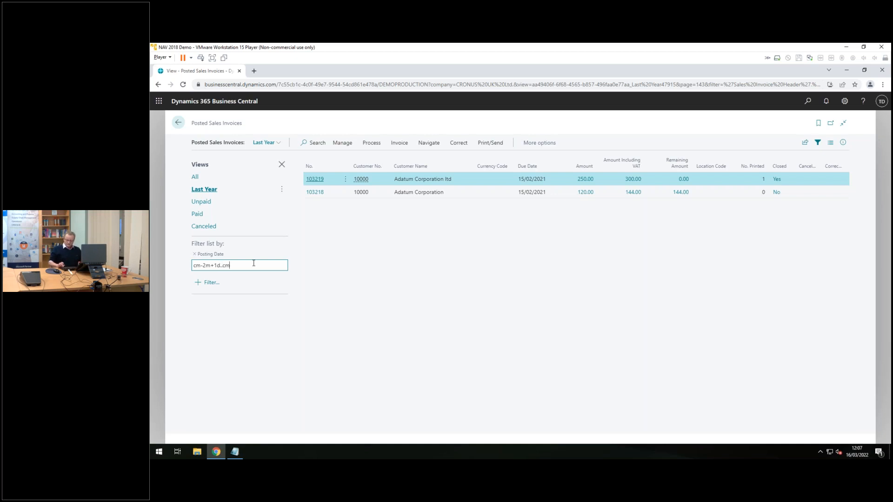
type("-1m")
key("Return")
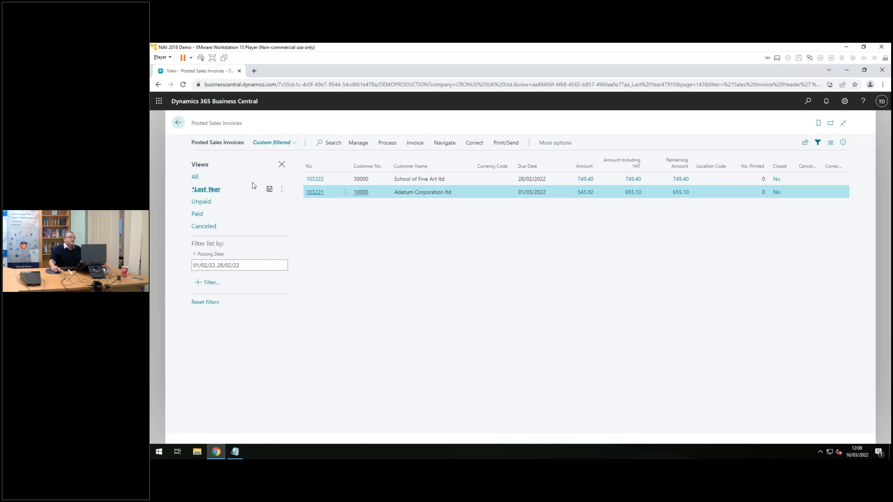
- Return to the role centre and look over its activity, email status and approval tiles
left_click(179, 123)
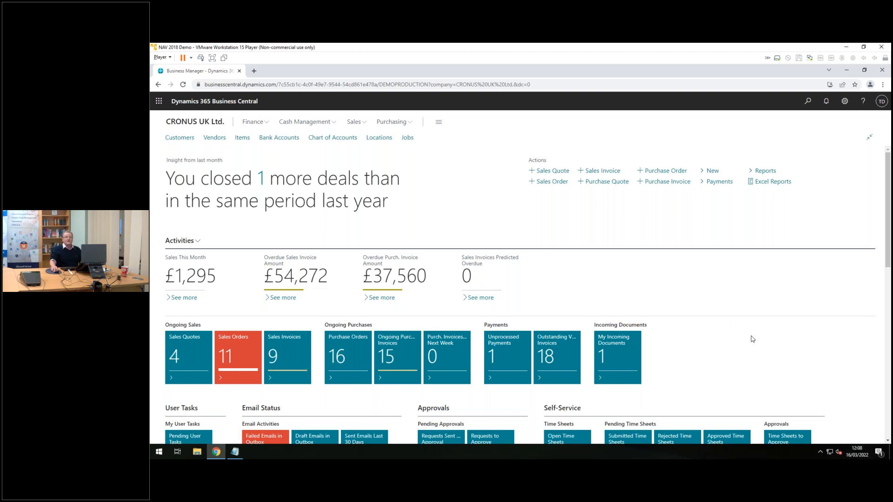
scroll(751, 339, "down", 2)
scroll(751, 339, "down", 1)
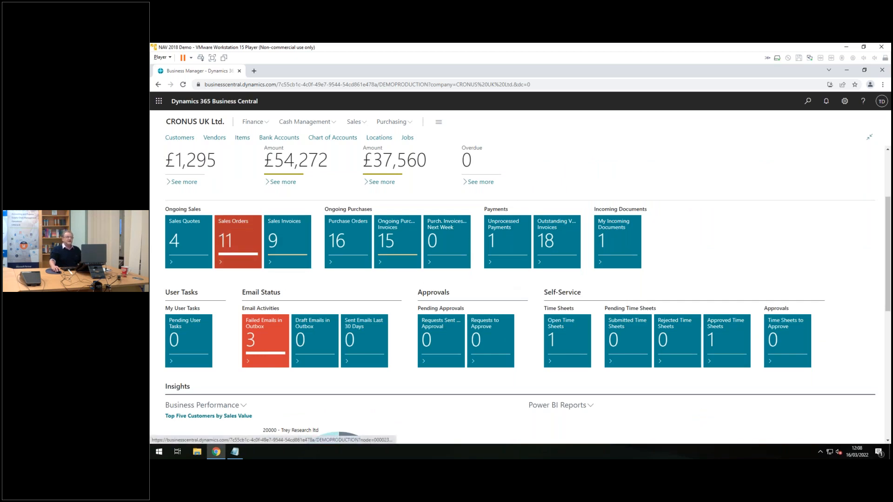
left_click(266, 332)
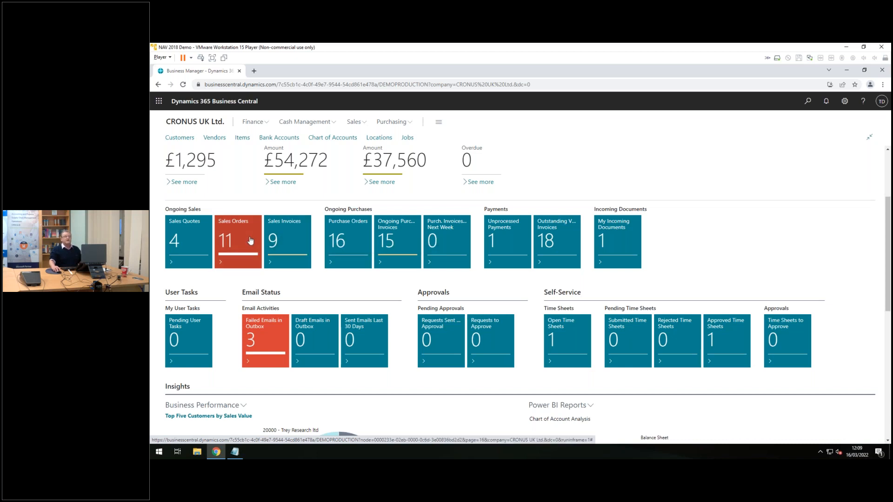
- Start personalizing the Business Manager role centre and open the cue setup for the Activities section
left_click(845, 101)
left_click(852, 107)
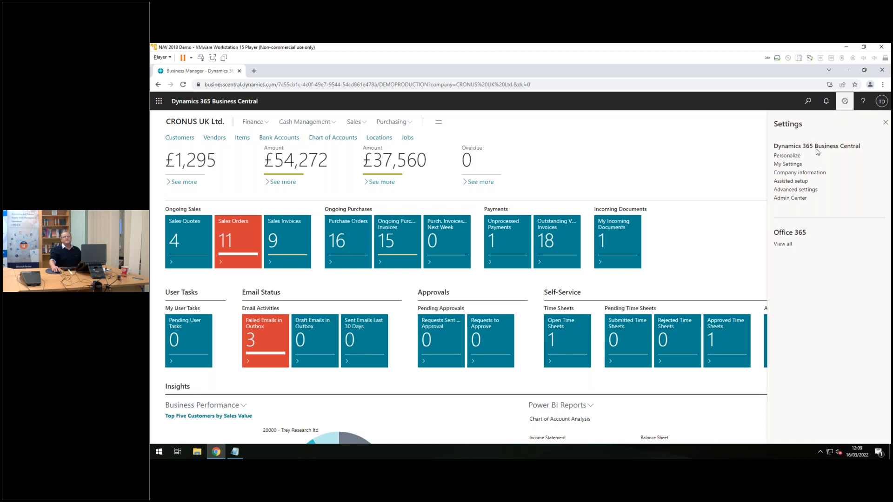
left_click(797, 159)
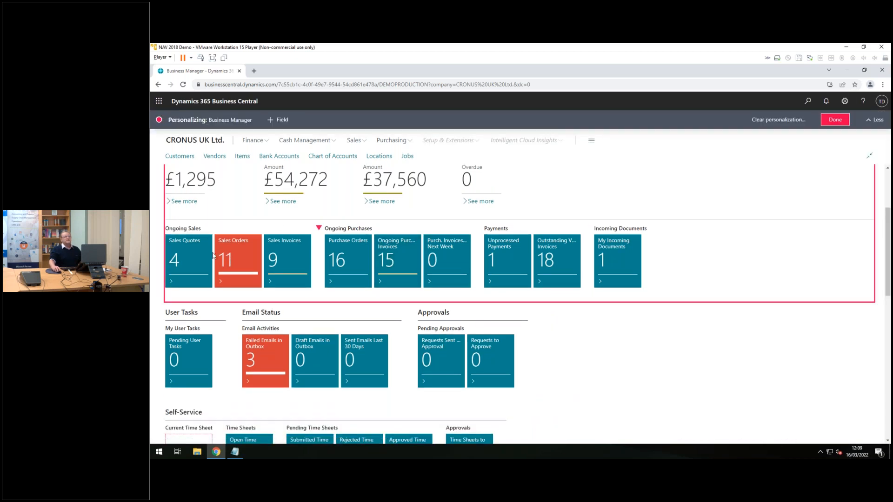
scroll(215, 255, "up", 2)
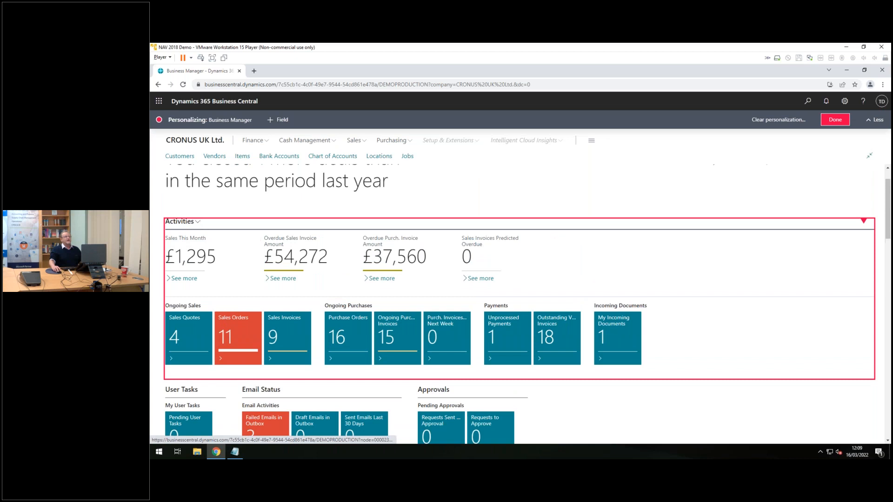
left_click(199, 224)
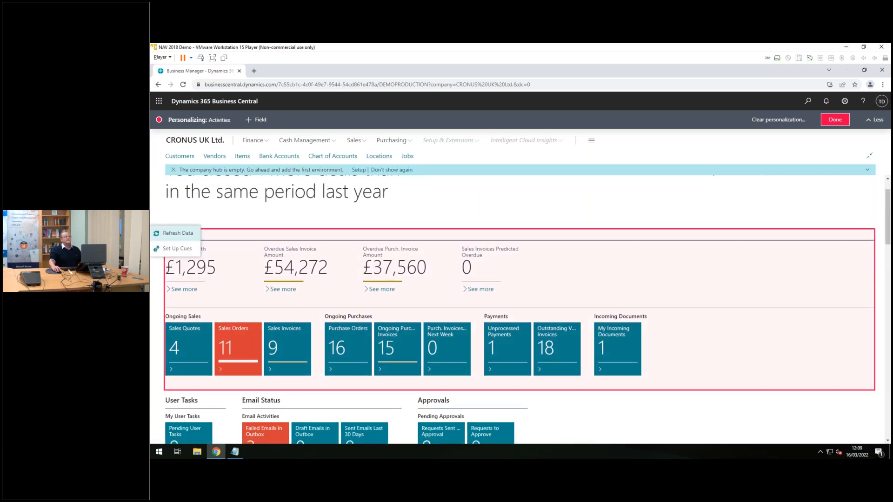
left_click(190, 255)
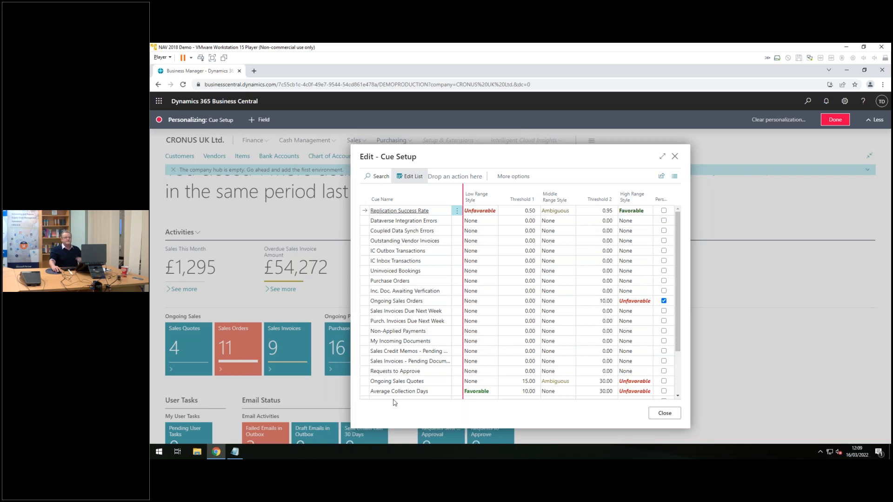
- Close the cue setup and finish personalizing the role centre
left_click(664, 413)
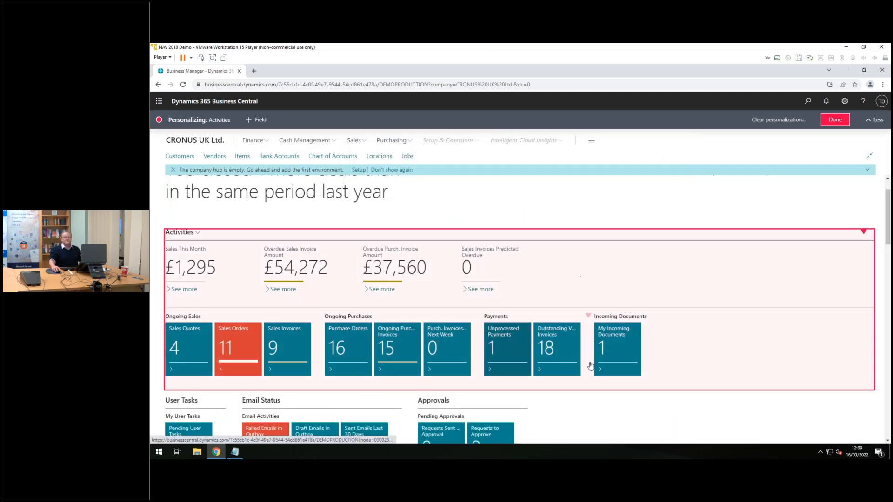
left_click(832, 120)
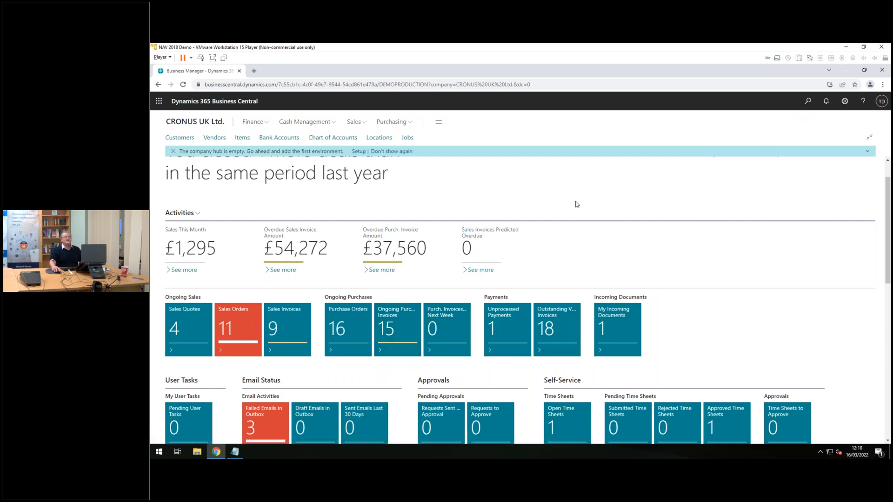
- Review the roles available in My Settings and leave without changing the current role
left_click(845, 102)
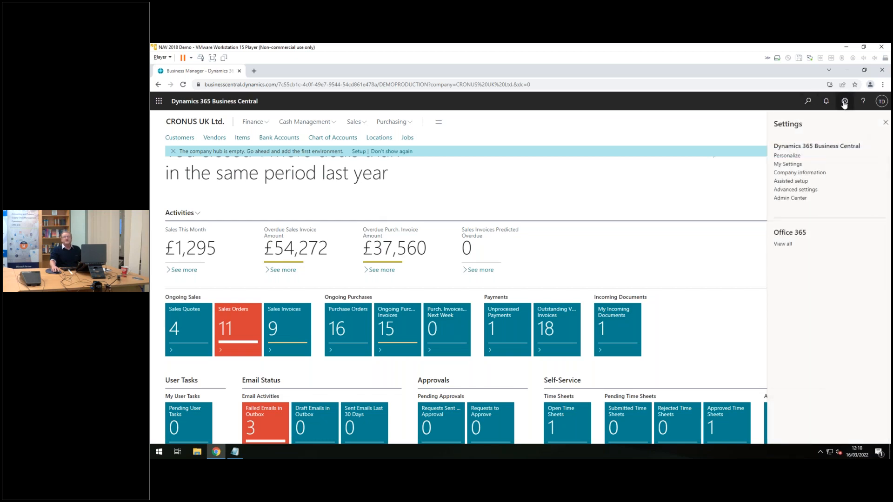
left_click(788, 164)
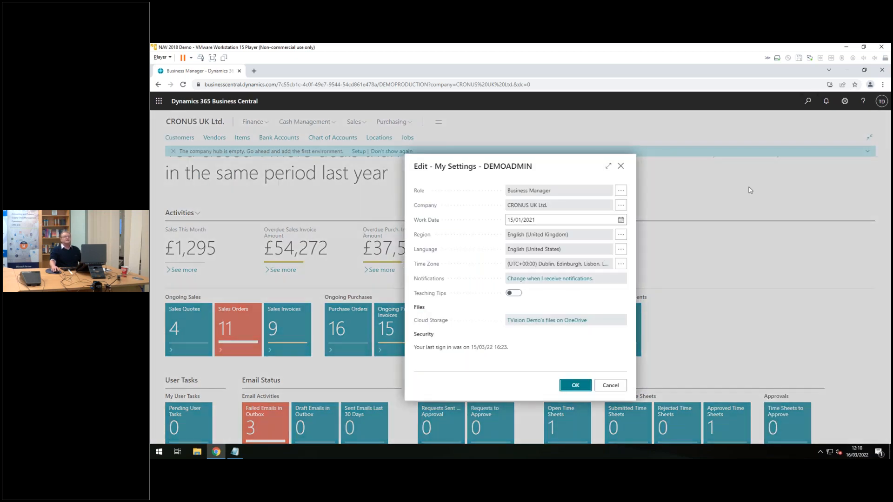
left_click(621, 191)
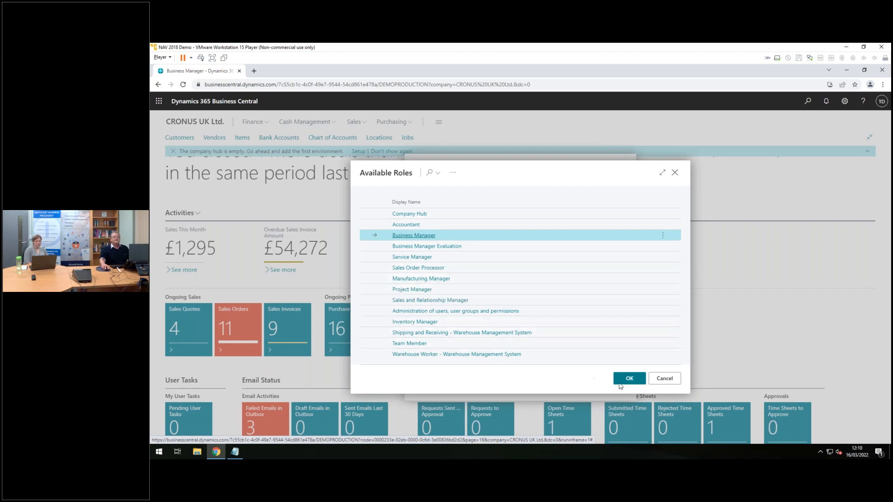
left_click(665, 379)
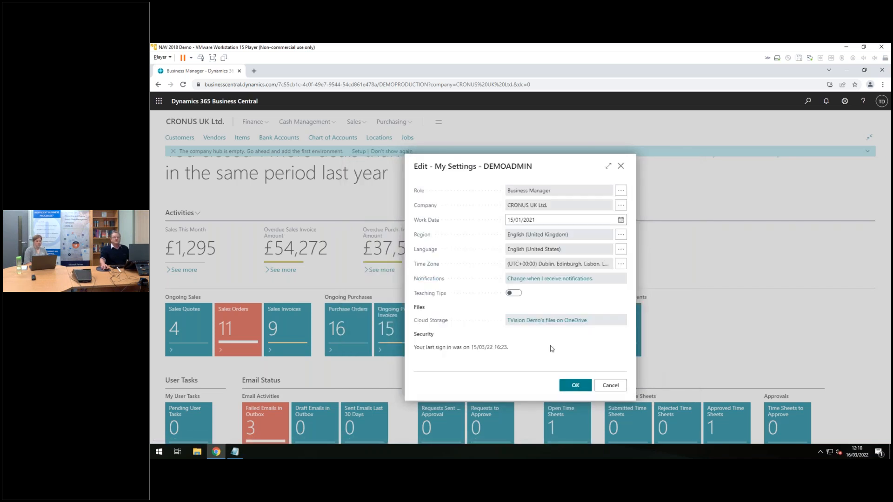
left_click(611, 386)
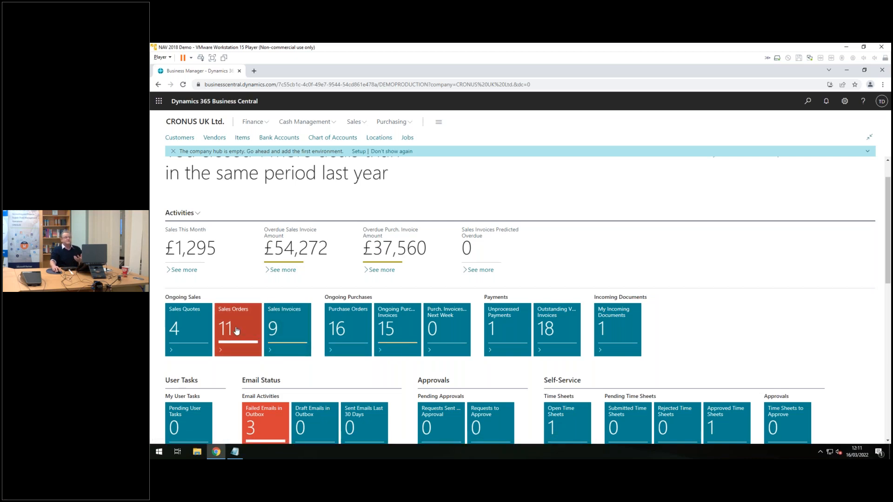
- View the sales orders behind the Sales Orders activity tile and return to the role centre
left_click(254, 335)
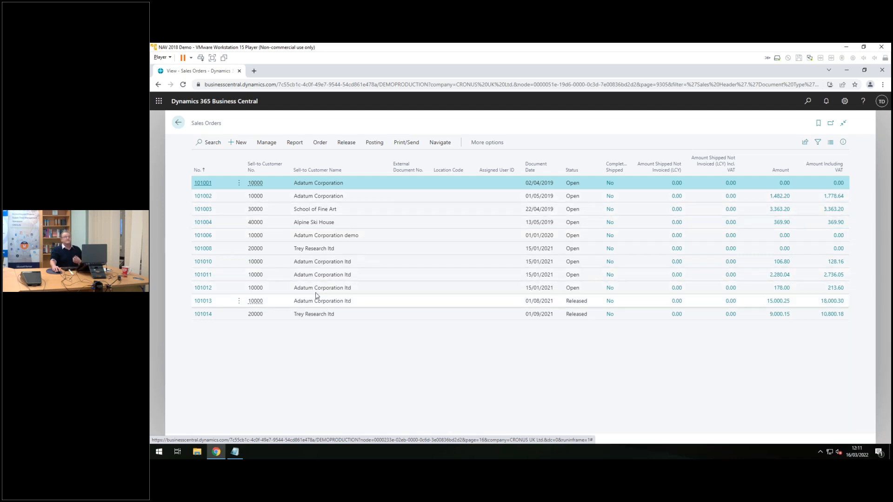
left_click(178, 122)
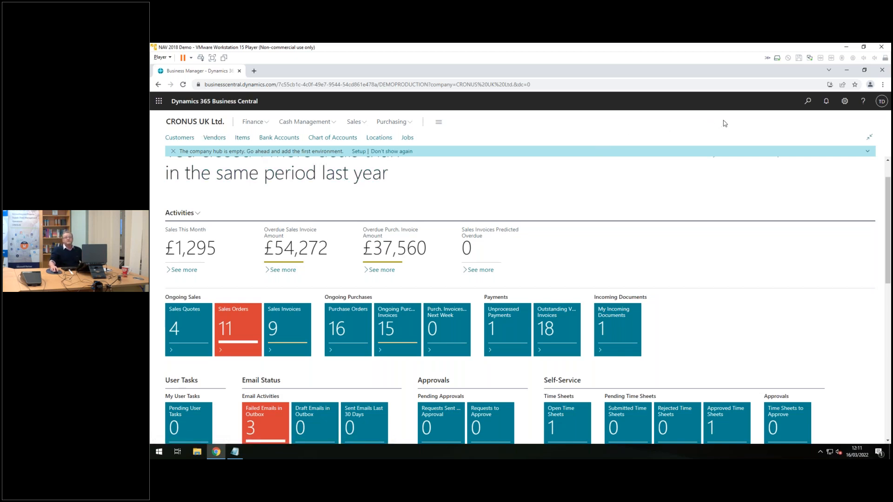
- Search for "pos sal inv", view the Posted Sales Invoices list in the Paid view, and return to the role centre
left_click(809, 102)
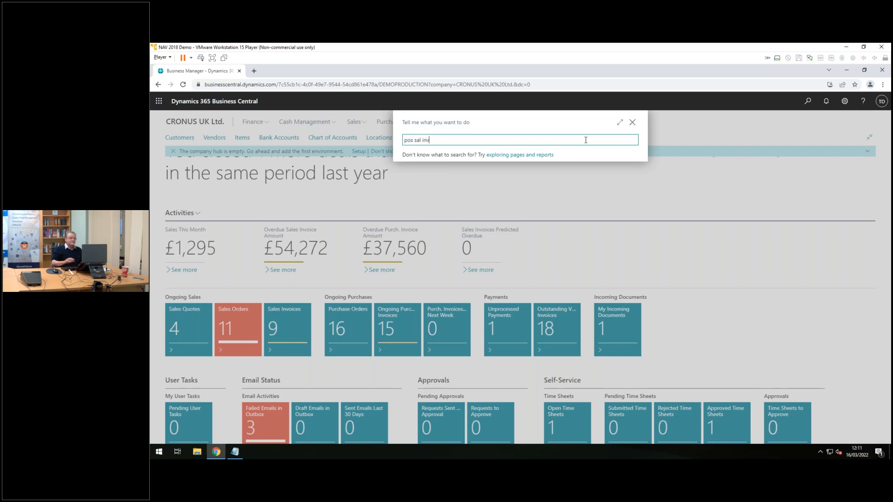
left_click(449, 234)
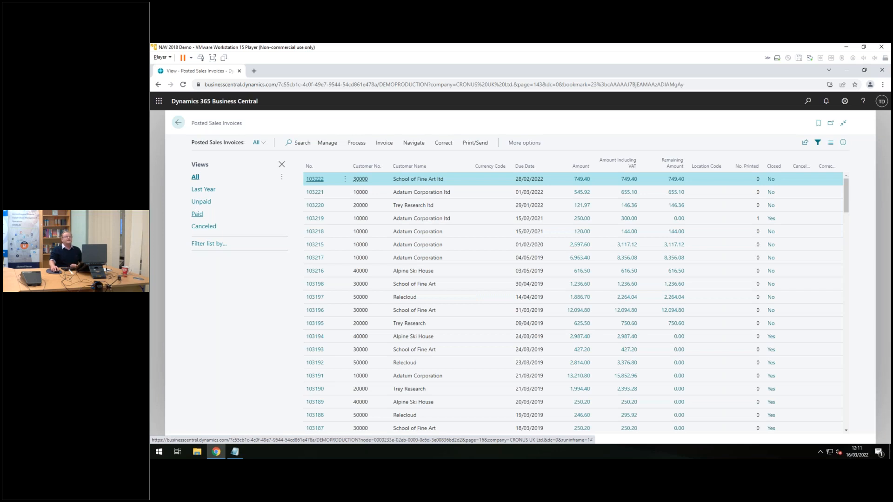
left_click(197, 214)
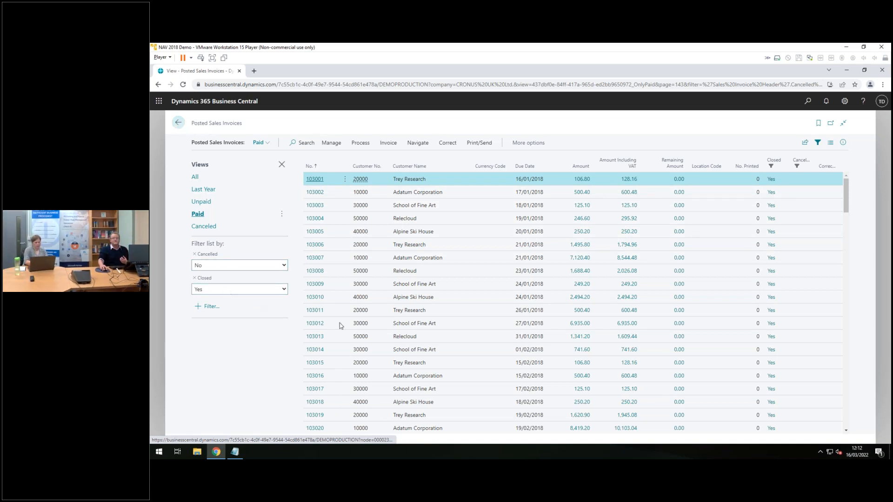
left_click(178, 122)
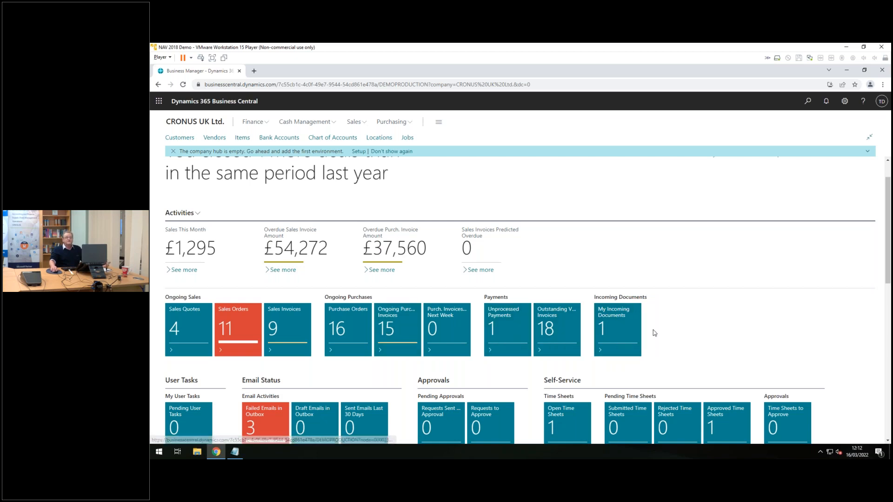
- Examine the chart selection and period length options for the Business Performance chart in the role centre's Insights section
scroll(652, 333, "down", 2)
scroll(653, 333, "down", 3)
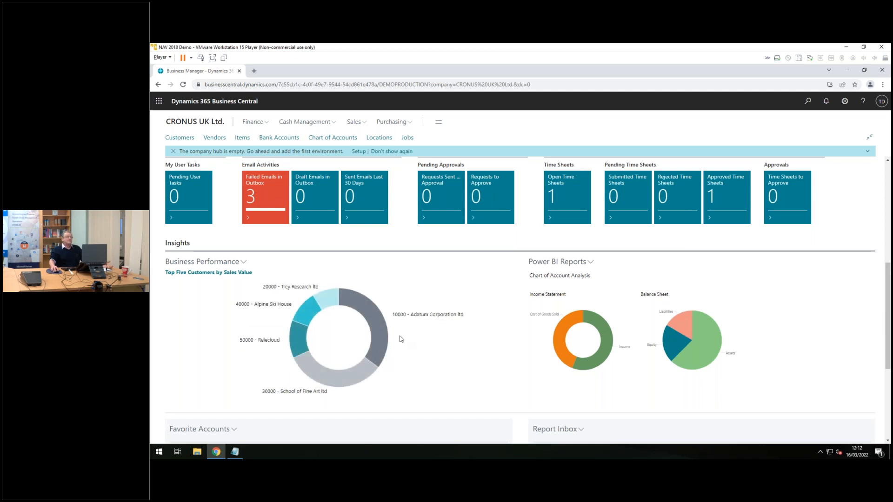
left_click(244, 264)
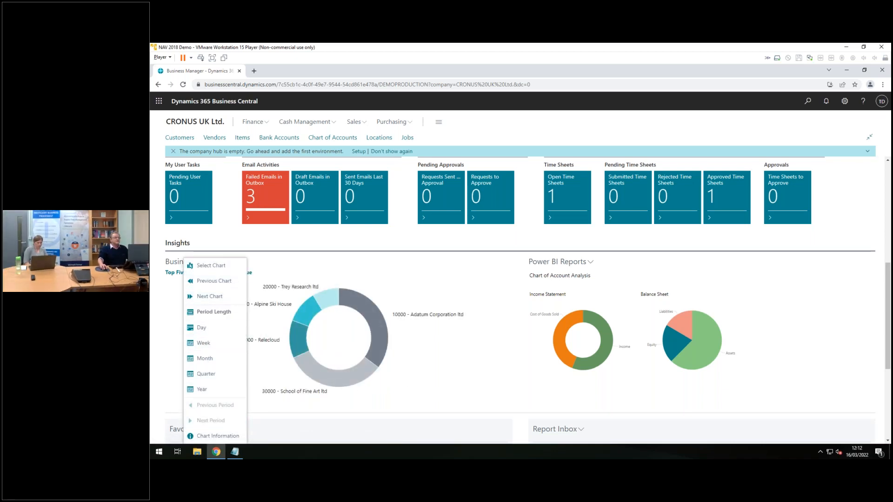
left_click(209, 266)
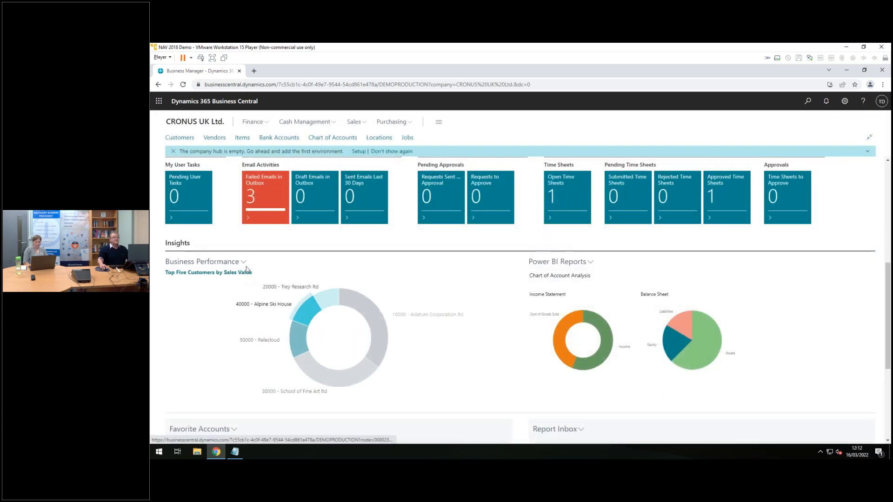
left_click(244, 261)
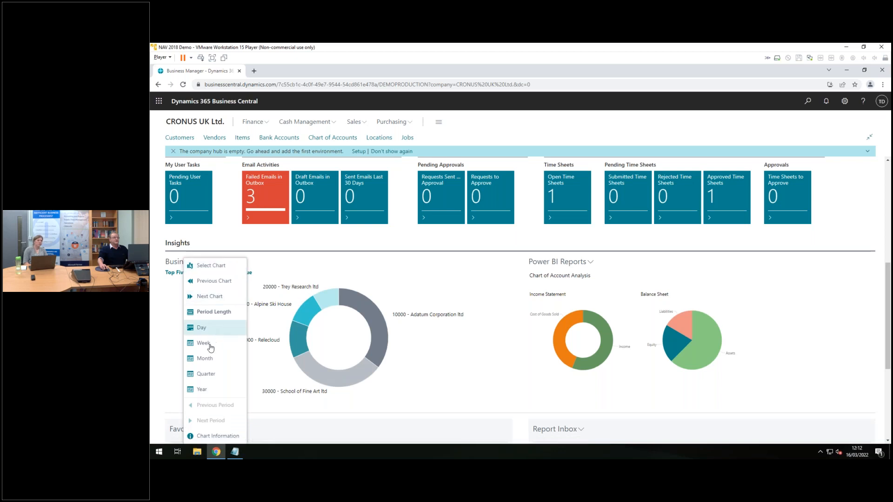
left_click(448, 369)
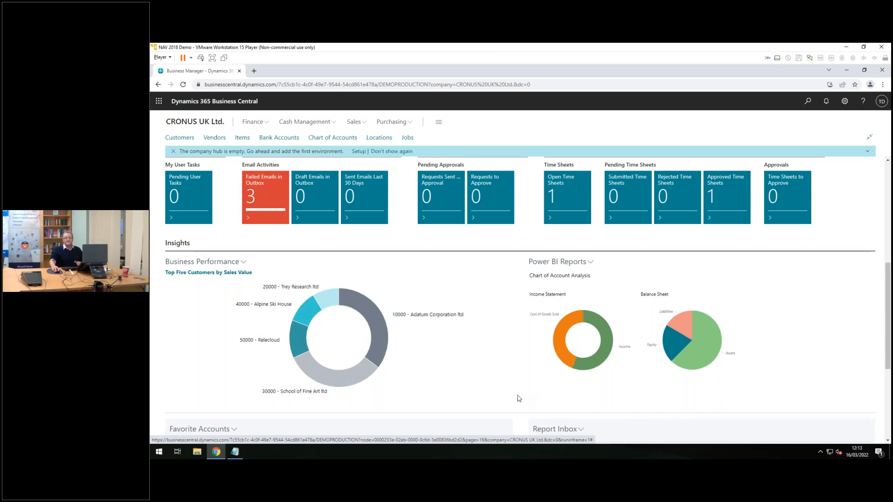
- Look over the Favorite Accounts and Report Inbox parts, and return to the start of the role centre
scroll(507, 399, "down", 4)
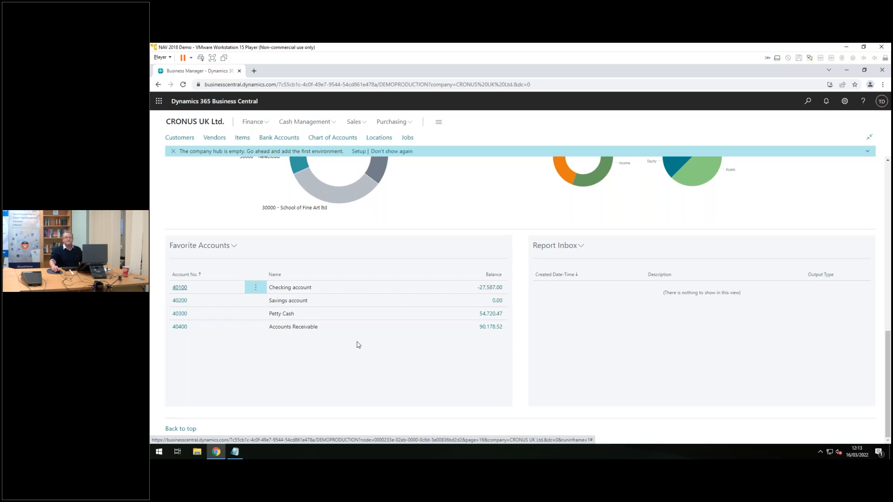
scroll(358, 344, "up", 10)
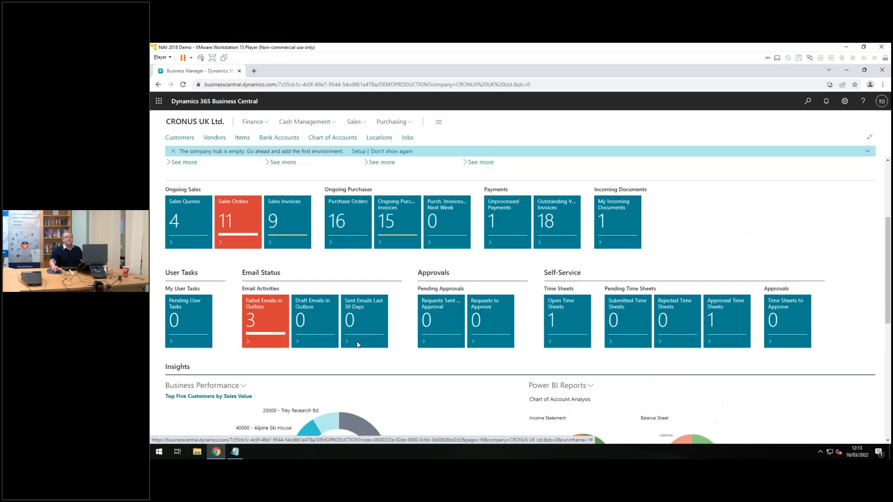
scroll(358, 345, "up", 1)
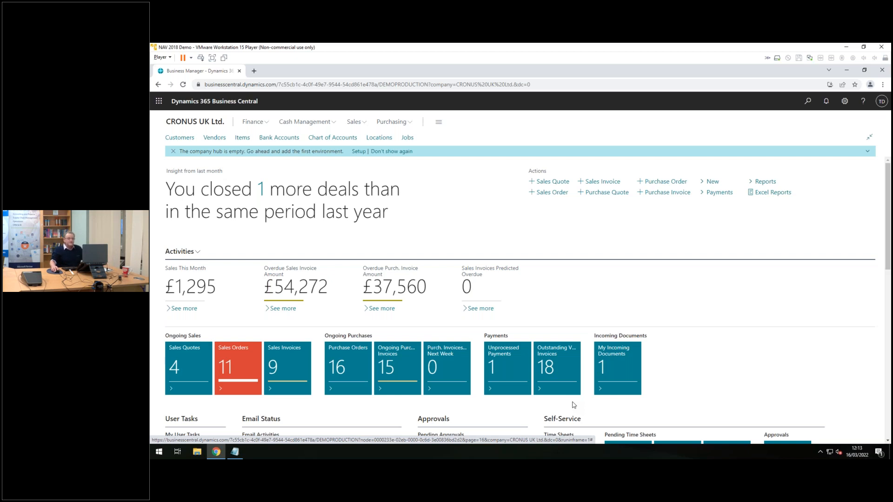
- Go to the Chart of Accounts and look through the reports offered for it
left_click(336, 138)
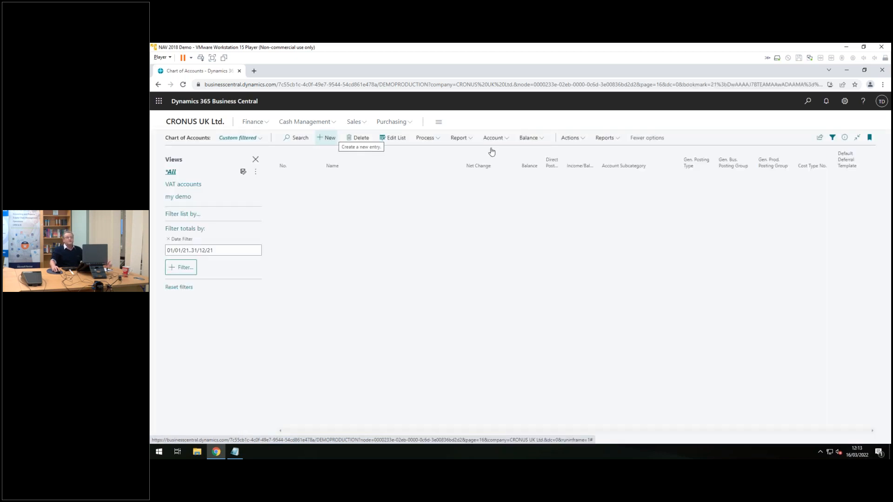
left_click(505, 138)
left_click(458, 138)
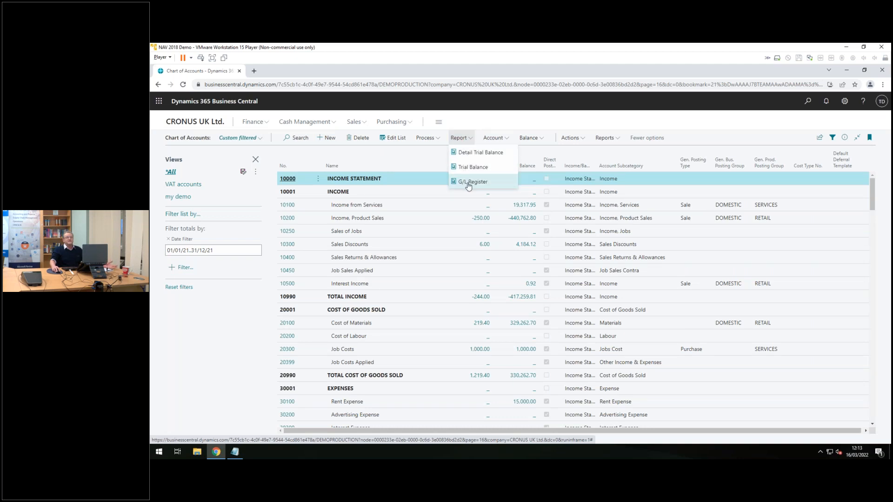
left_click(610, 139)
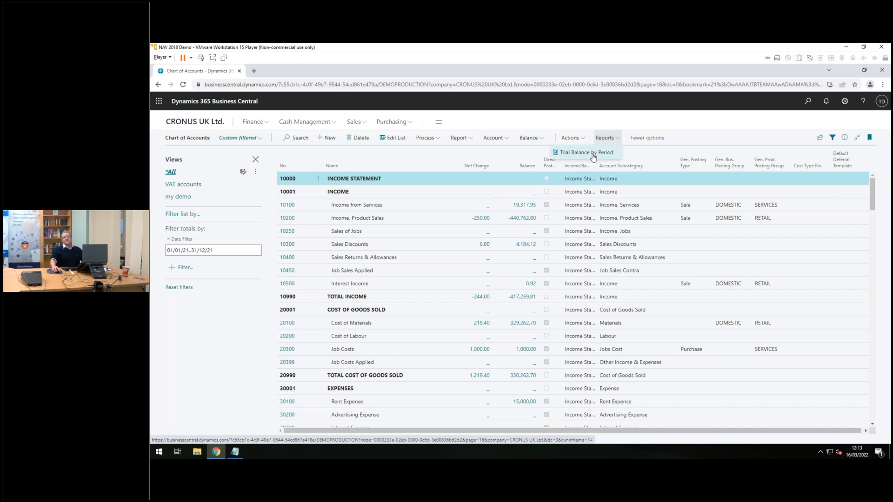
- Search for "trial bal", show all matching reports and open the Vendor - Trial Balance report
left_click(808, 103)
type("trial ba")
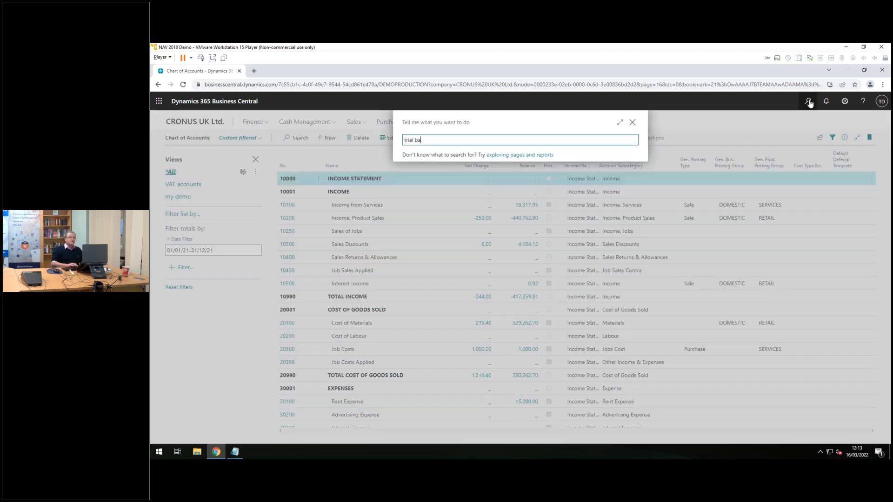
type("l")
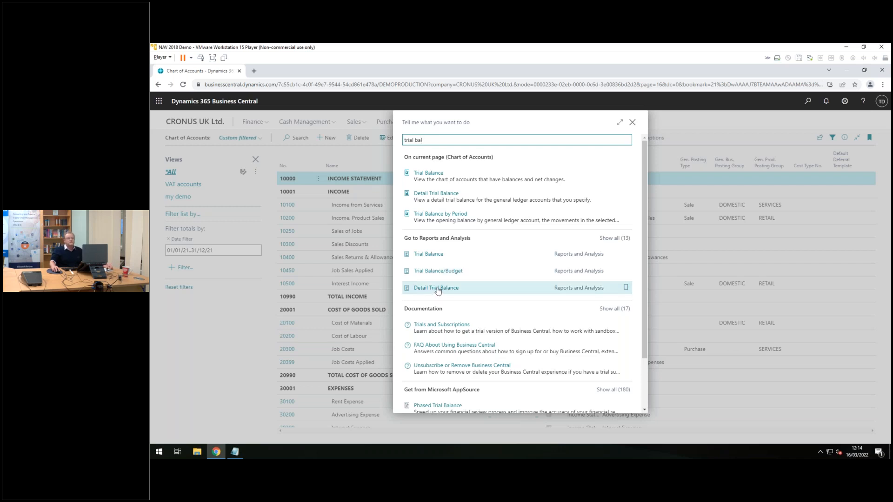
left_click(611, 239)
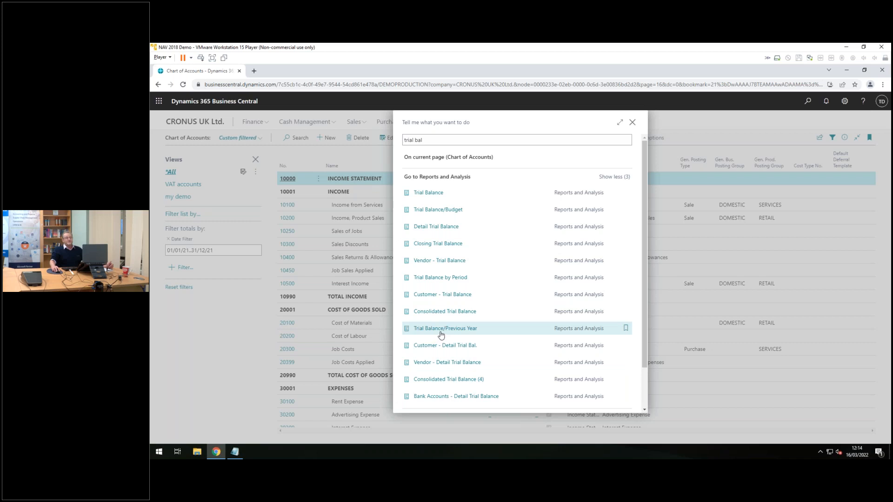
left_click(451, 262)
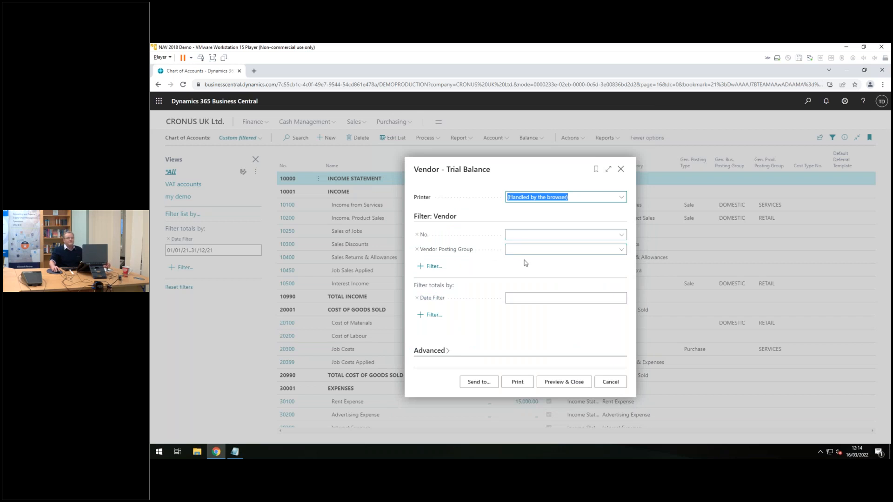
- Preview the Vendor - Trial Balance report with the date filter 010120..311220, and close the preview
left_click(532, 298)
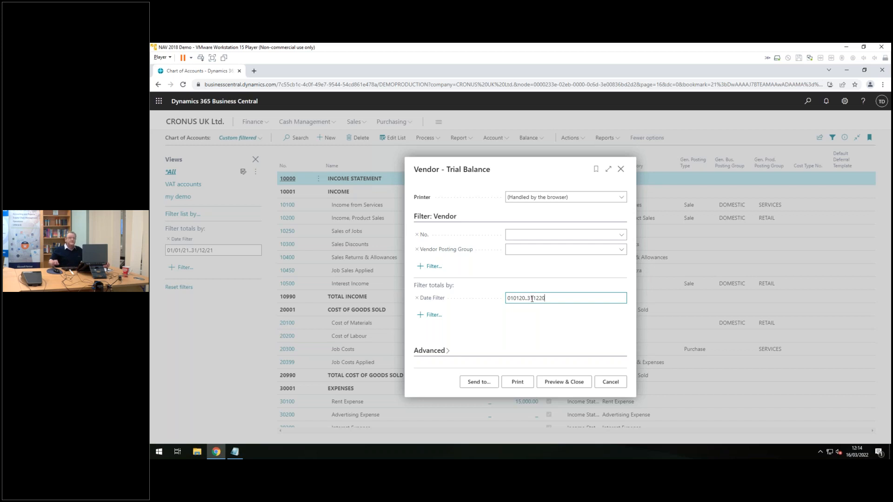
left_click(561, 382)
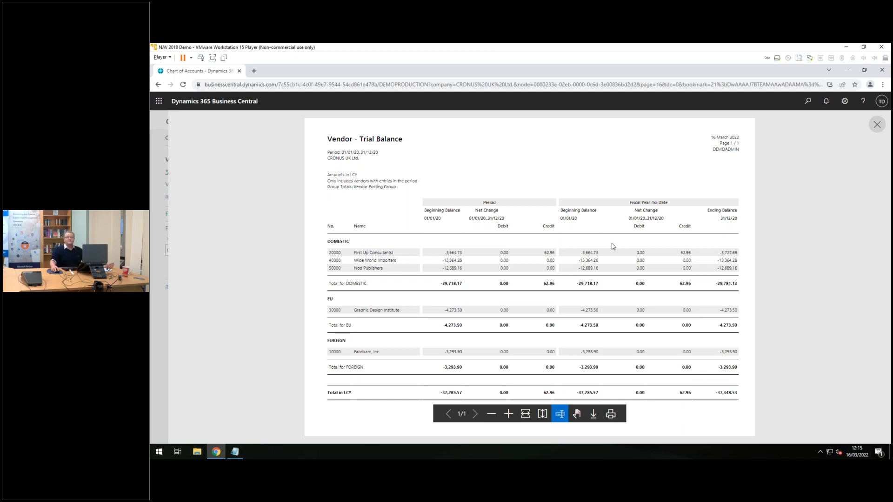
left_click(877, 124)
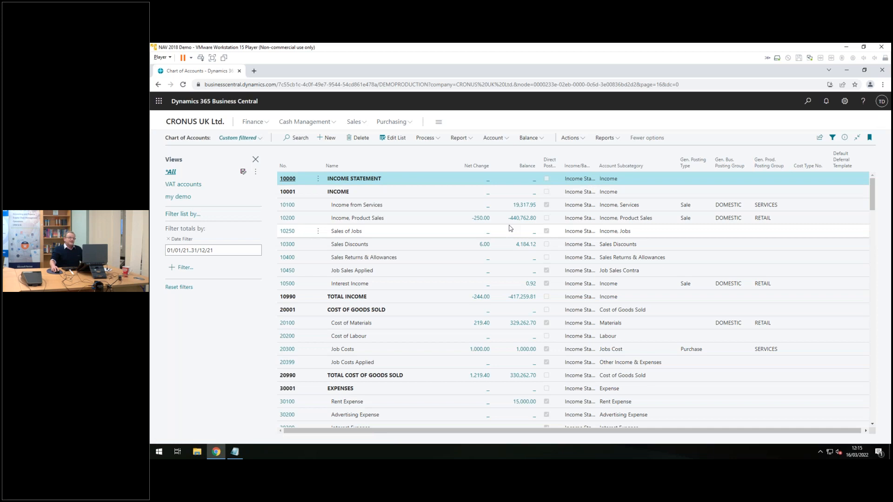
- Search for "cust item" and open the Customer/Item Sales report's request page
left_click(809, 101)
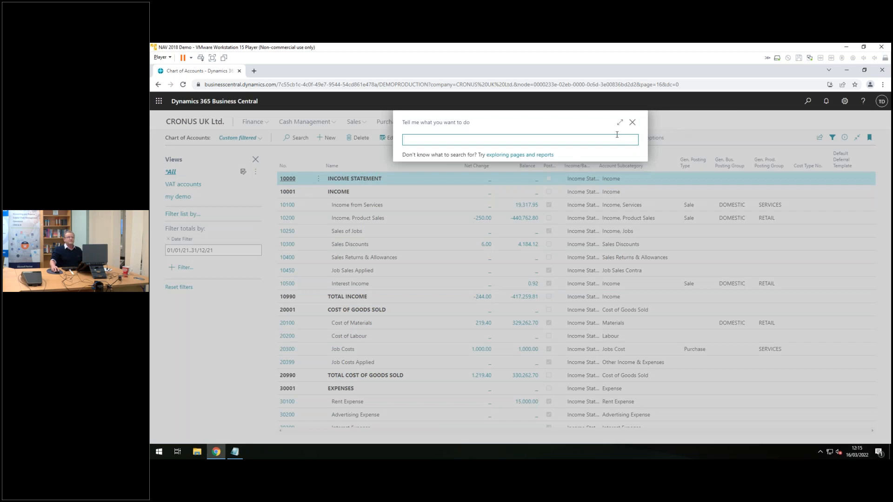
type("cus")
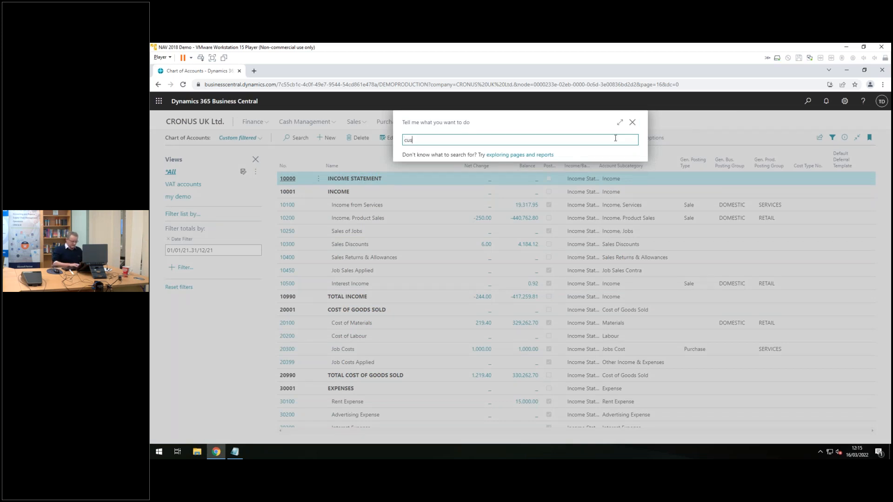
type("t item")
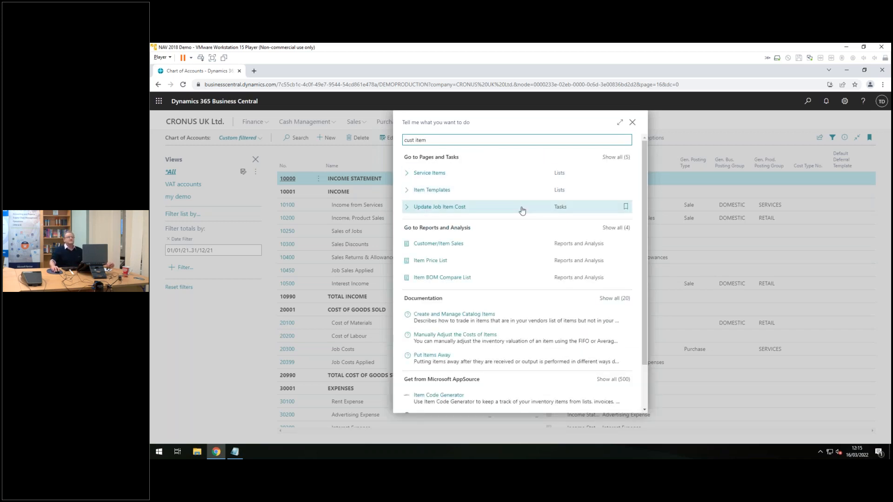
left_click(433, 244)
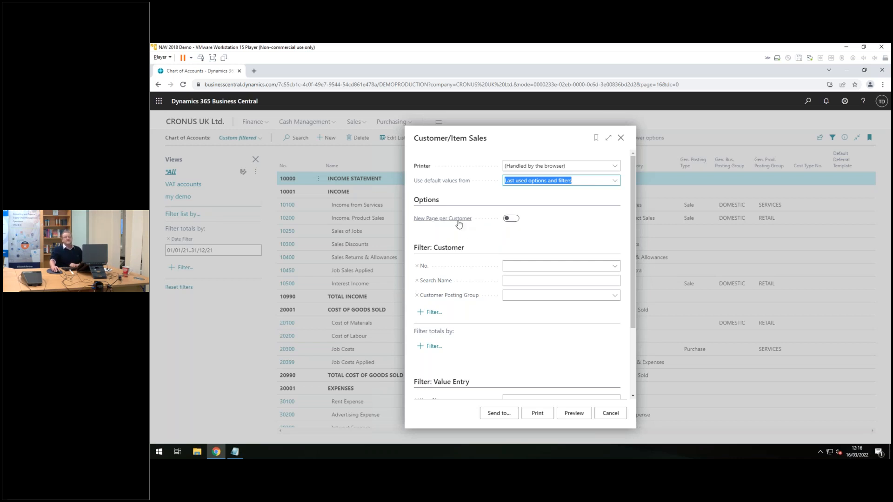
- Review the Customer/Item Sales report's filters, preview the report with no filters set, and close the preview
mouse_move(463, 224)
scroll(501, 357, "down", 1)
scroll(493, 325, "down", 1)
scroll(493, 293, "up", 3)
scroll(510, 349, "down", 2)
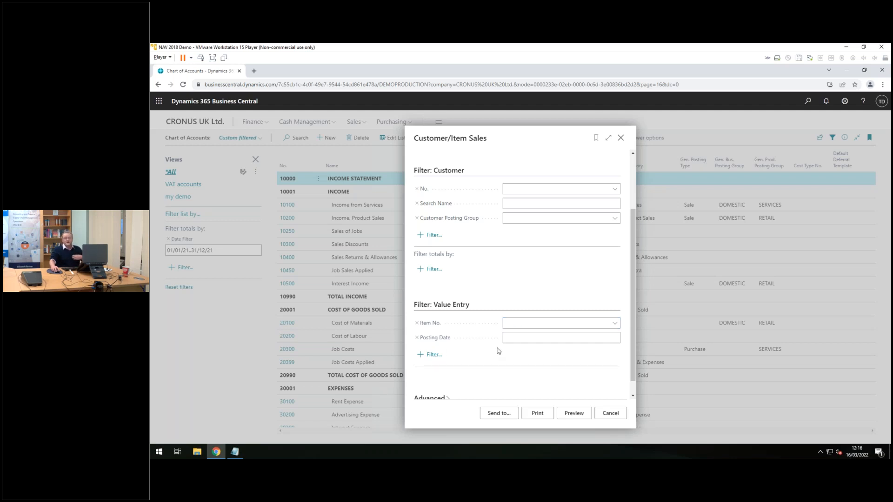
left_click(579, 415)
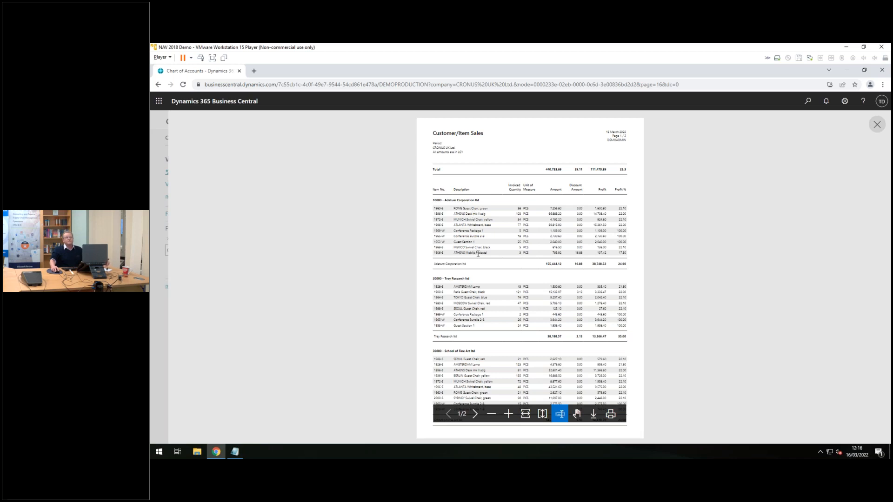
left_click(877, 126)
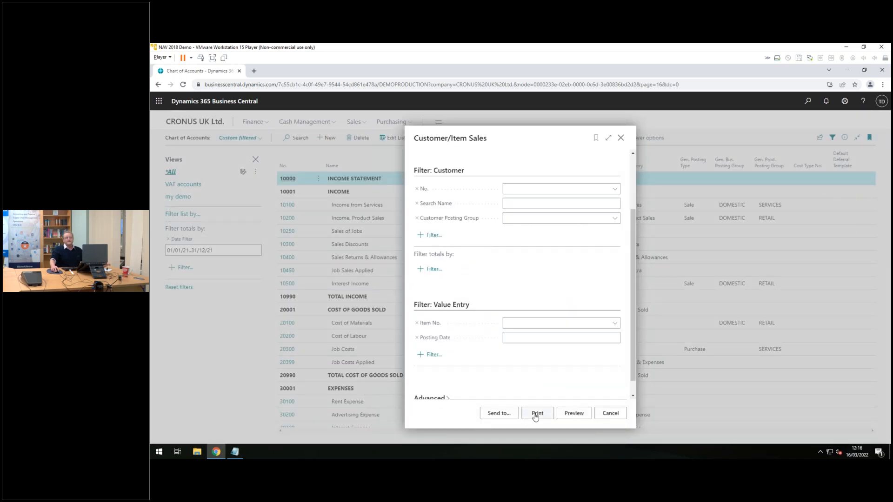
- Send the Customer/Item Sales report to a Microsoft Excel document (data only) and close the workbook without saving
left_click(502, 414)
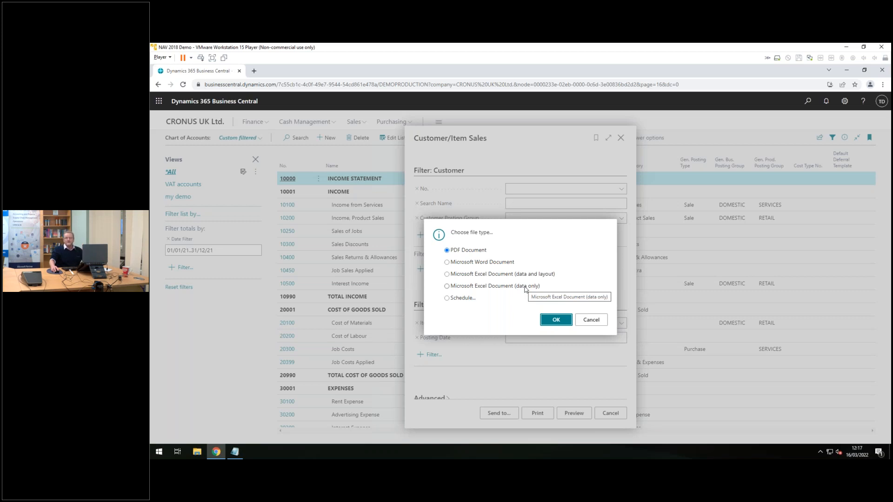
left_click(524, 288)
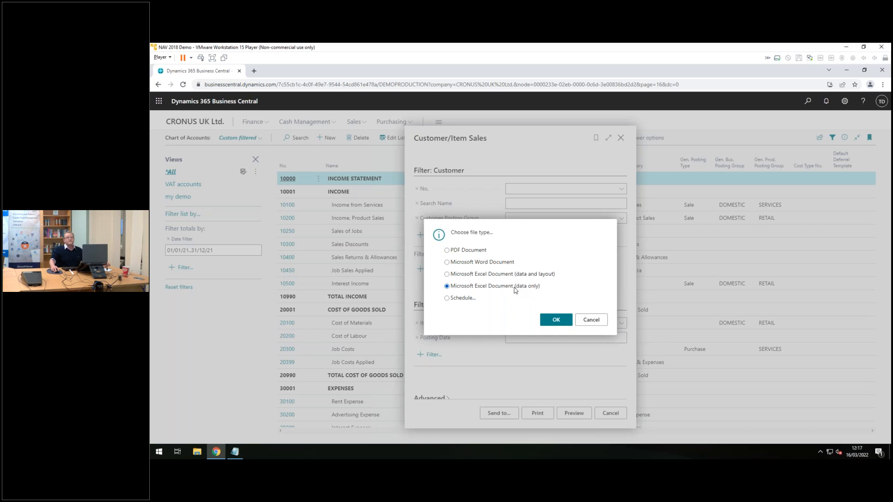
left_click(556, 320)
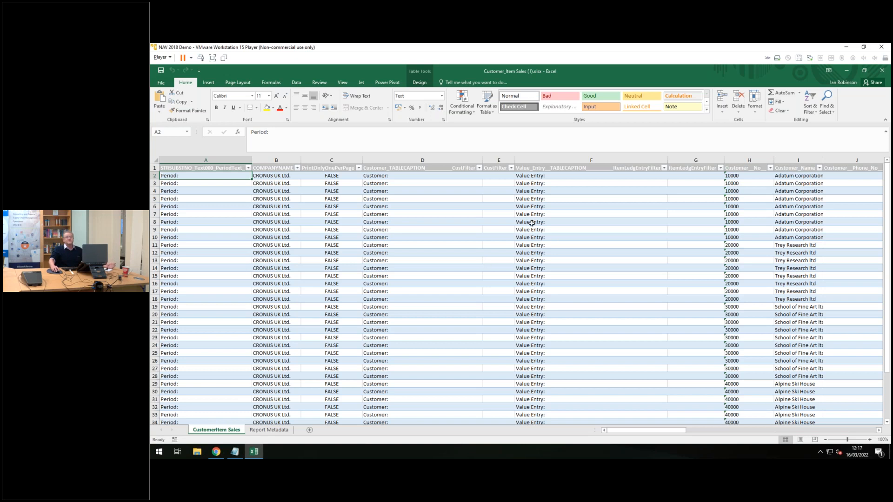
left_click(882, 72)
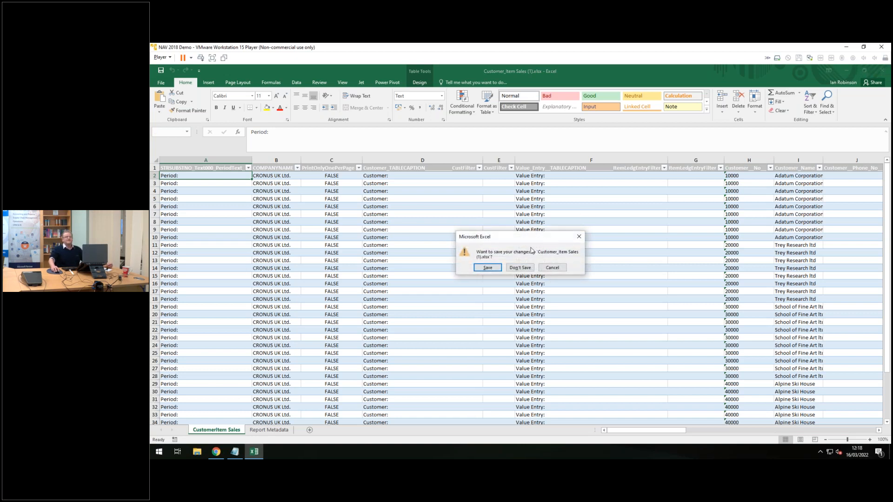
left_click(520, 268)
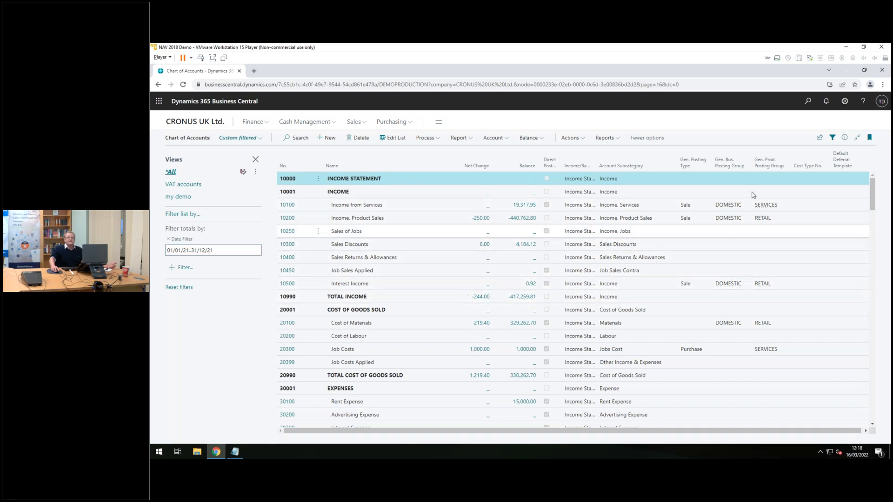
- Open the Chart of Accounts list in Excel and close the workbook without saving
left_click(819, 139)
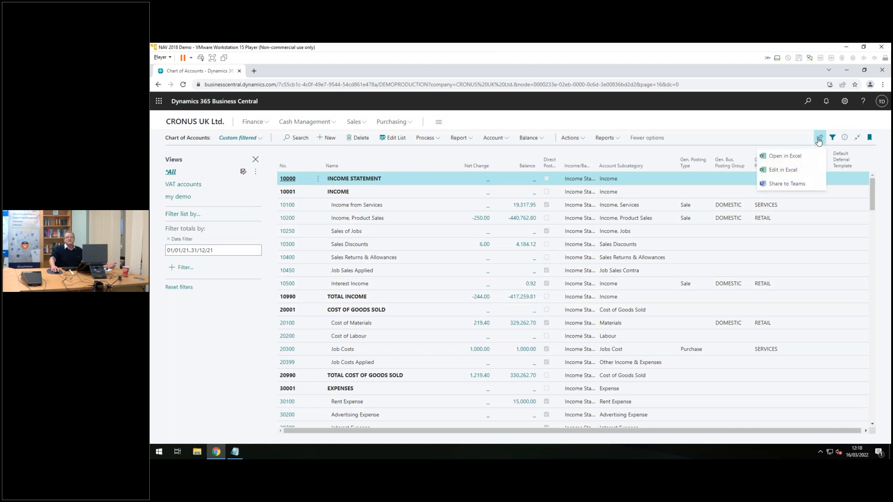
left_click(797, 157)
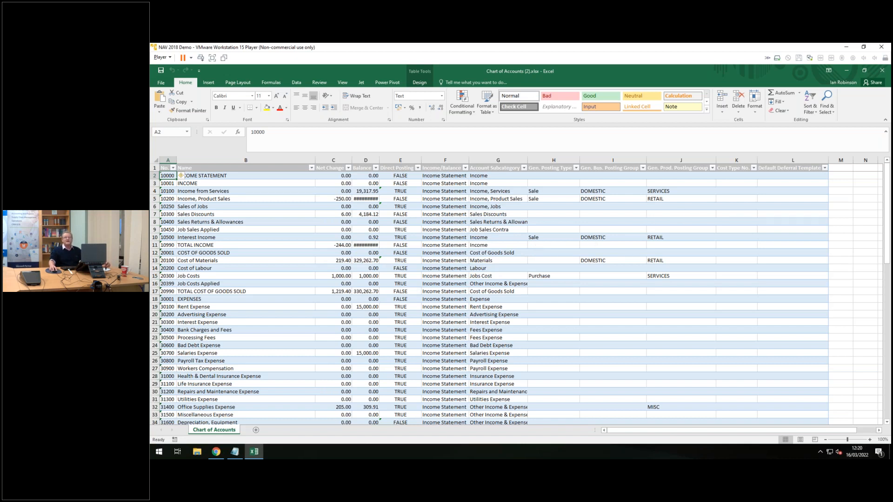
left_click(882, 70)
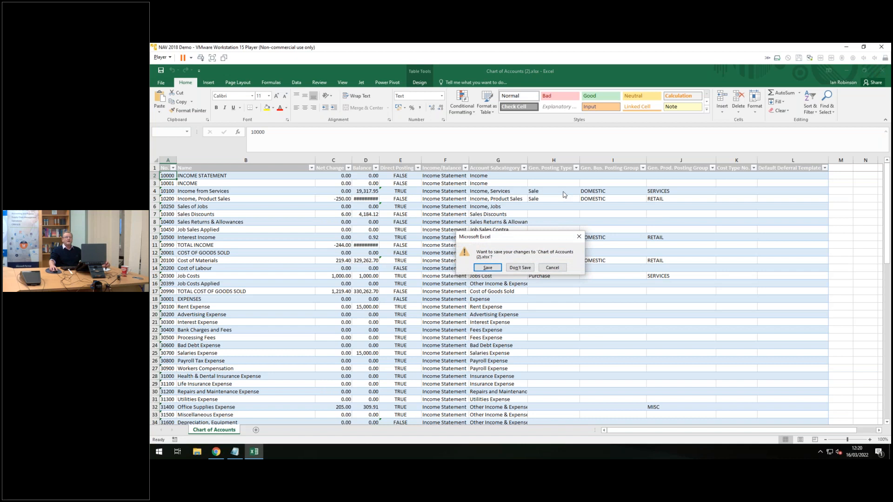
left_click(520, 267)
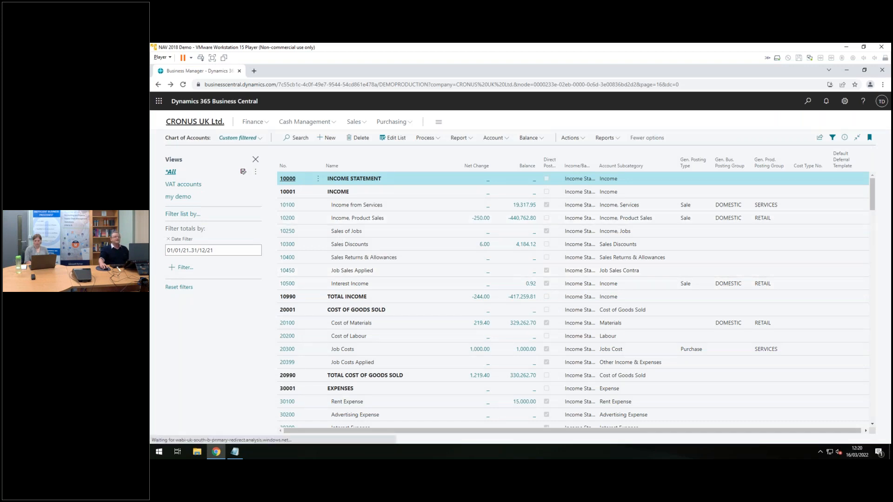
- Return to the role centre, search for "power aut flo" and open Manage Power Automate Flows
left_click(198, 122)
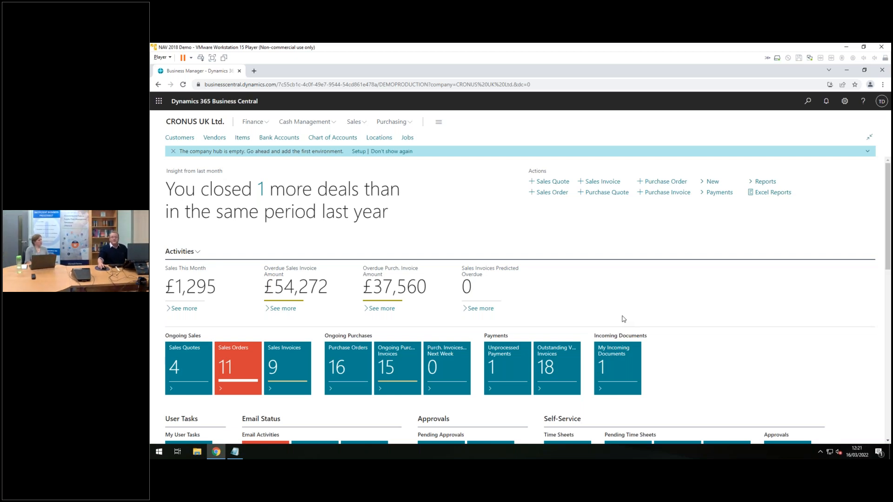
left_click(808, 102)
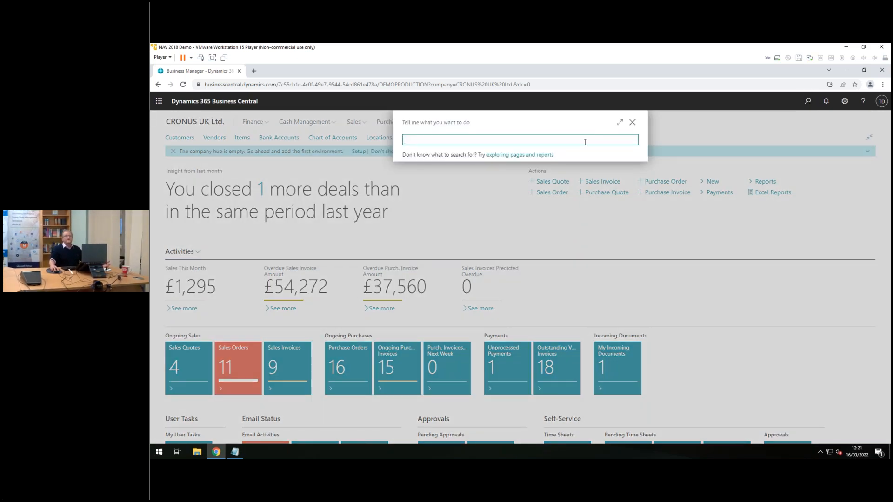
type("po")
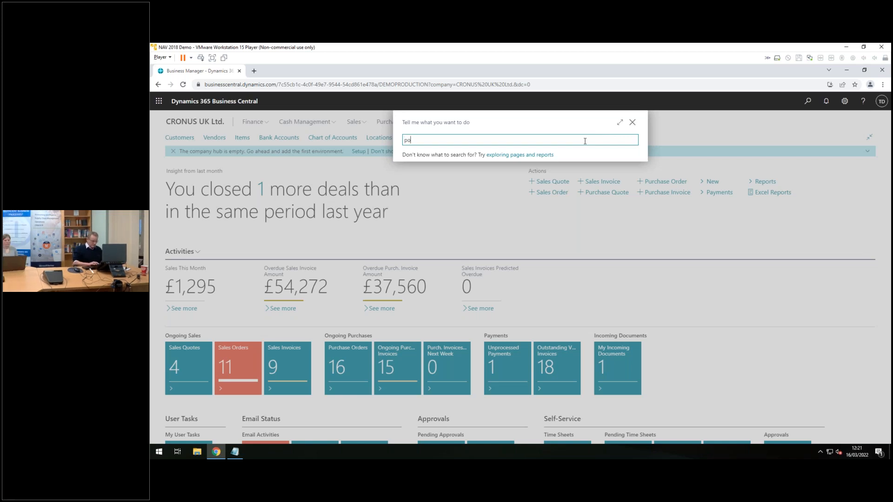
type("wer aut ")
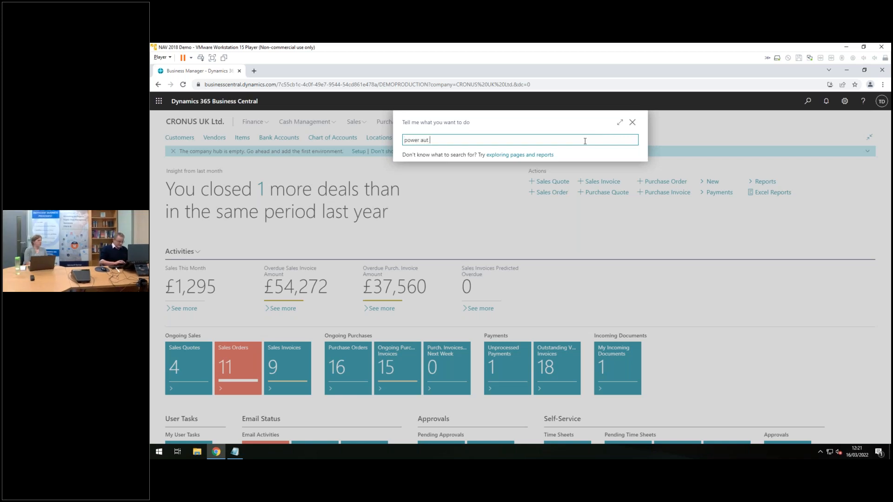
type("flo")
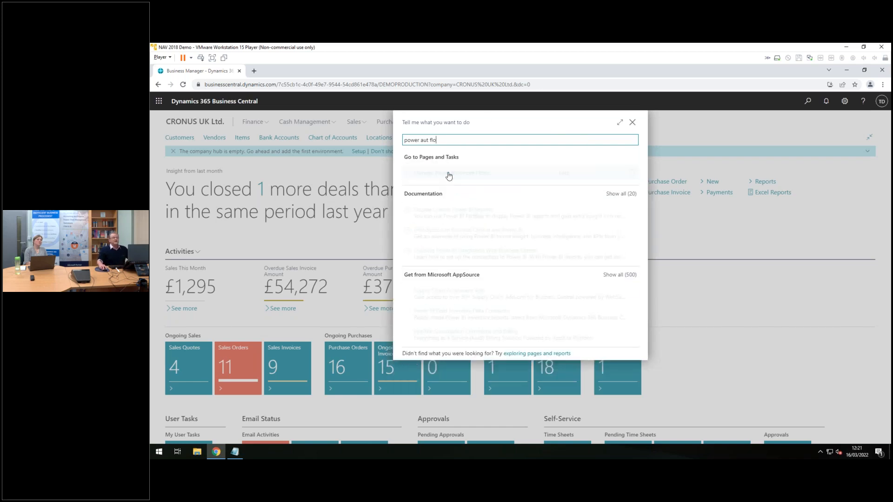
key("Return")
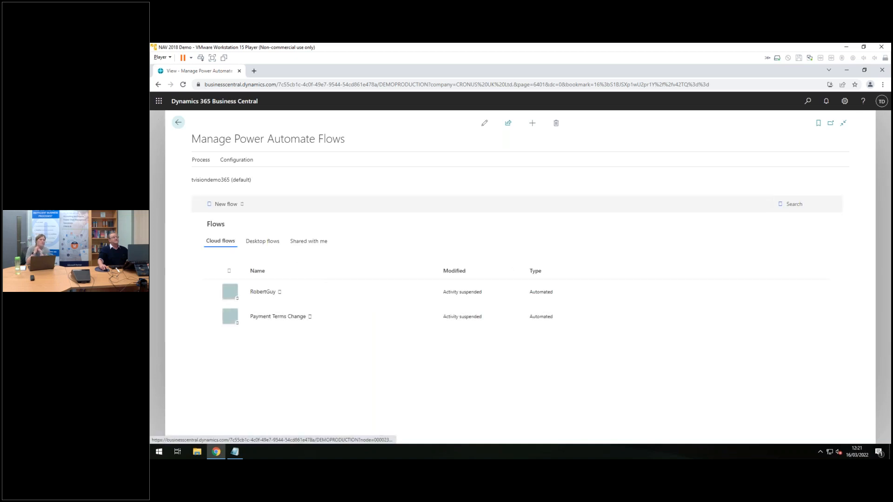
- Show the list of Office apps on the flows page and close it again
left_click(158, 101)
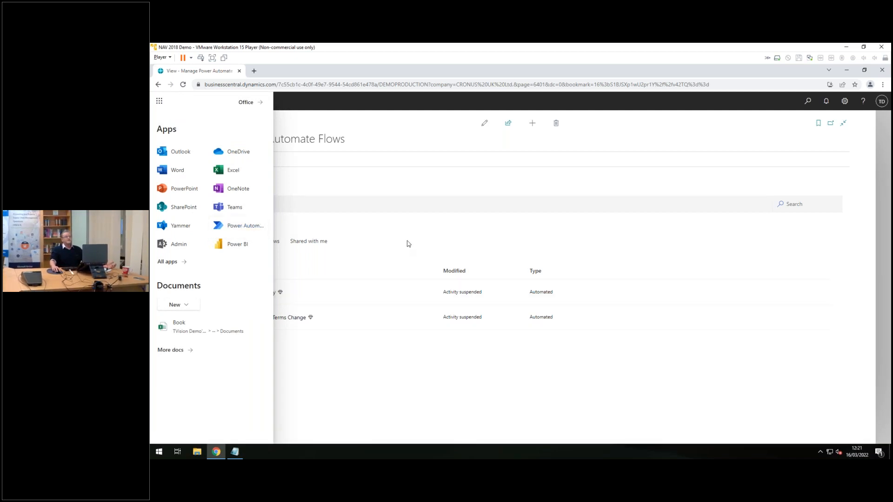
left_click(159, 101)
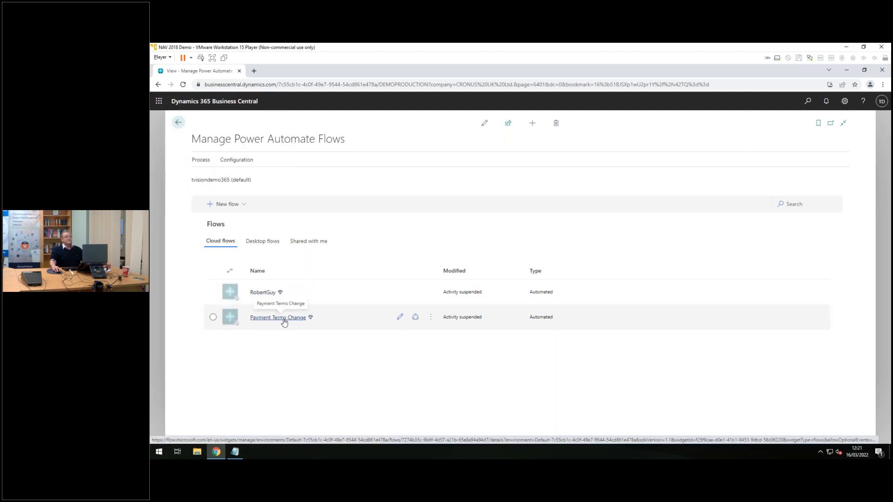
- Open the Payment Terms Change flow for editing and examine its record-changed trigger and Get record step
left_click(400, 318)
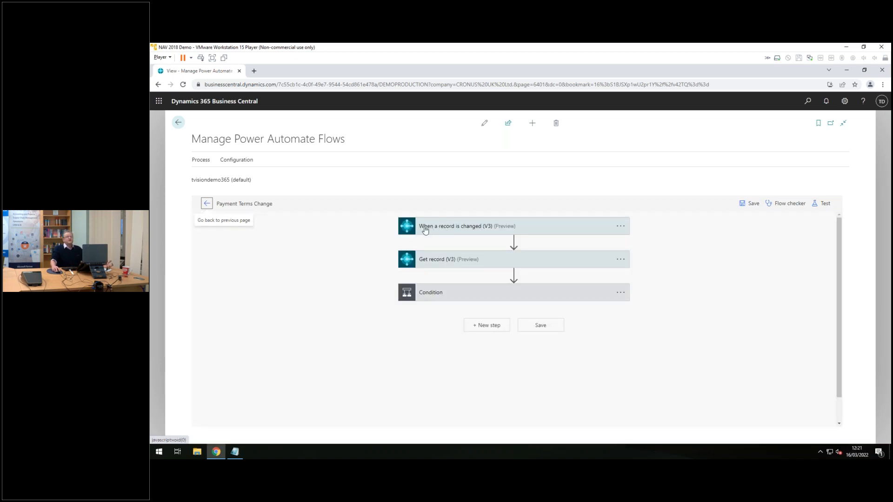
left_click(482, 229)
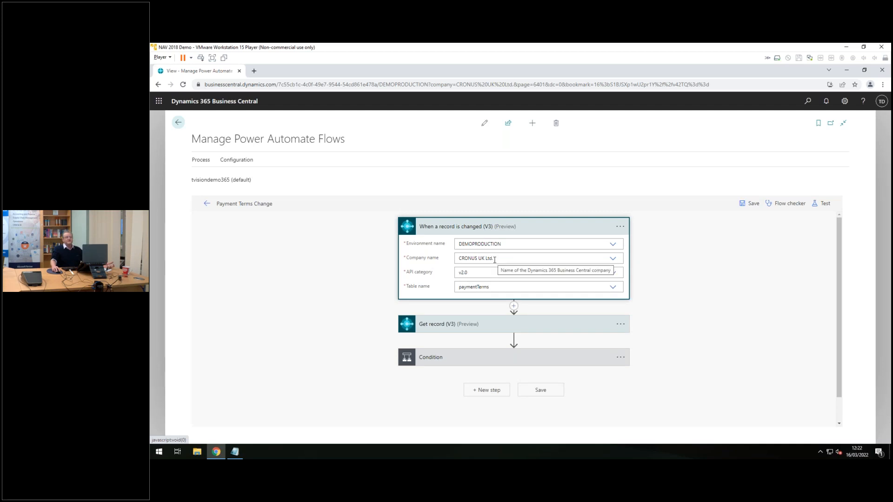
left_click(471, 325)
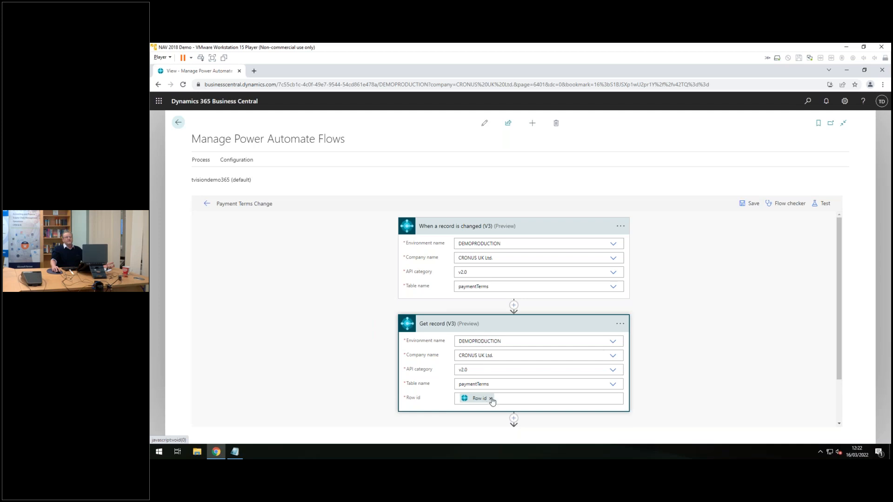
scroll(512, 405, "down", 2)
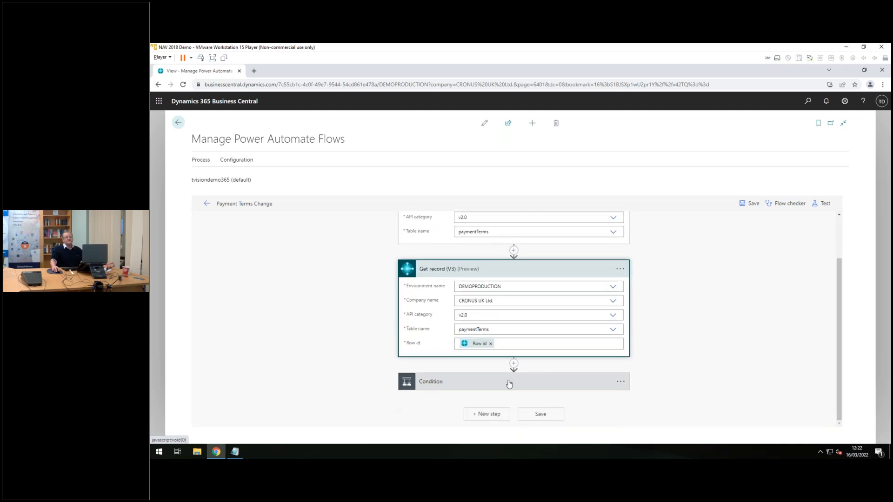
- Examine the flow's Condition and both Send an email actions, and return to the role centre without saving
left_click(437, 383)
scroll(437, 384, "down", 2)
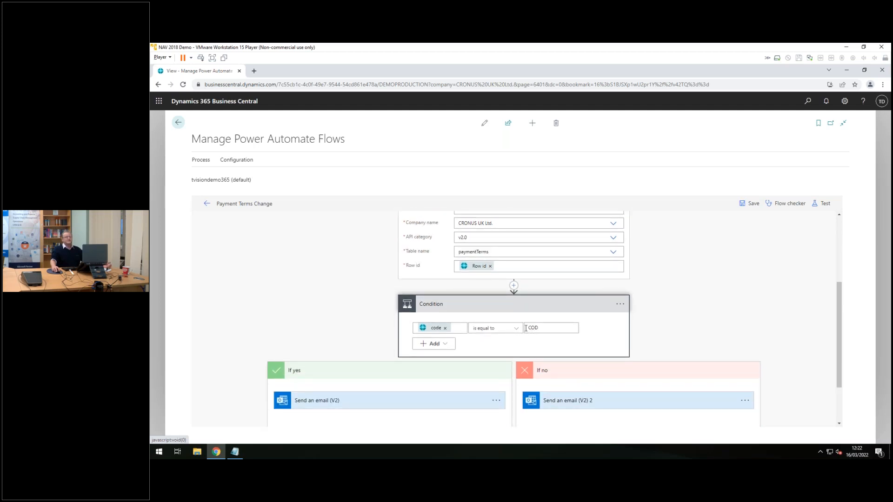
left_click(319, 408)
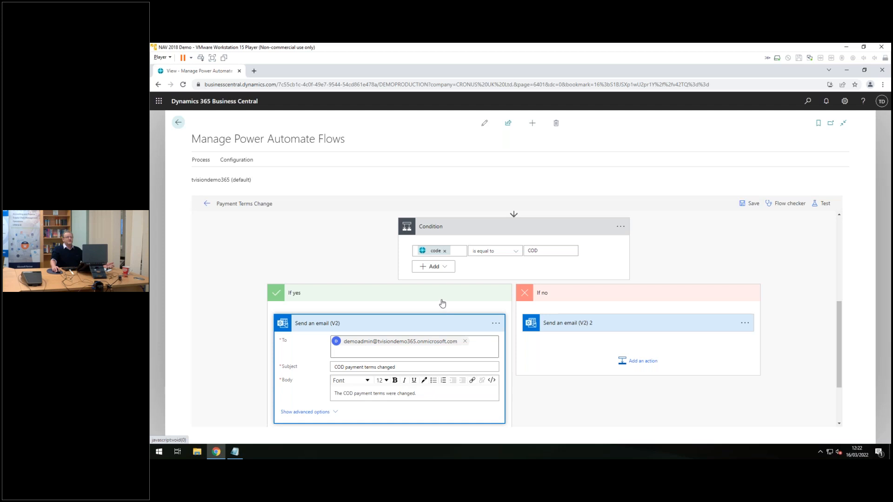
left_click(569, 327)
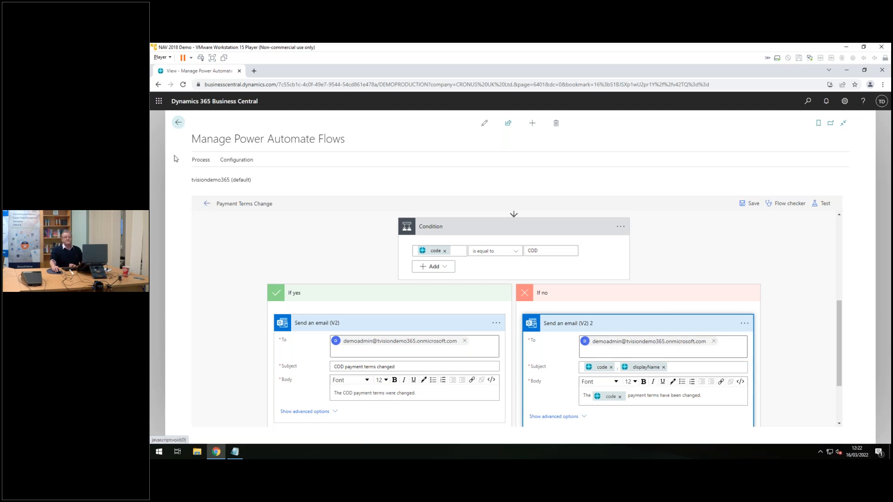
left_click(179, 124)
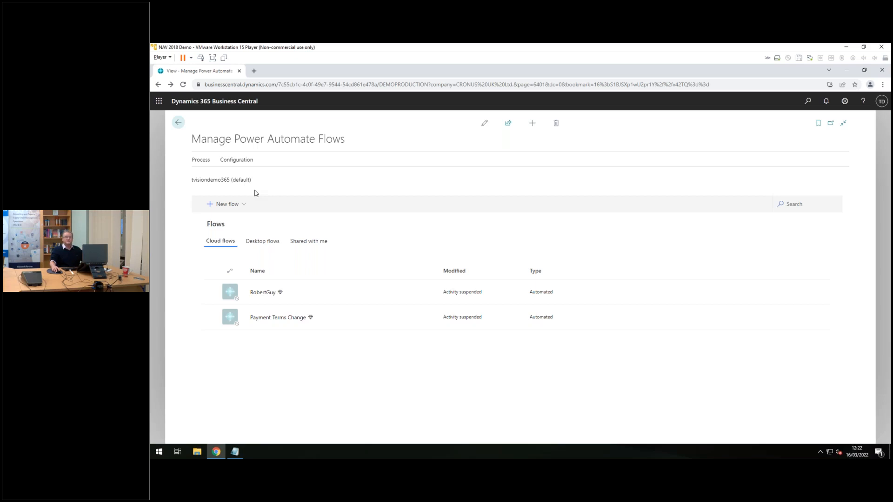
left_click(178, 123)
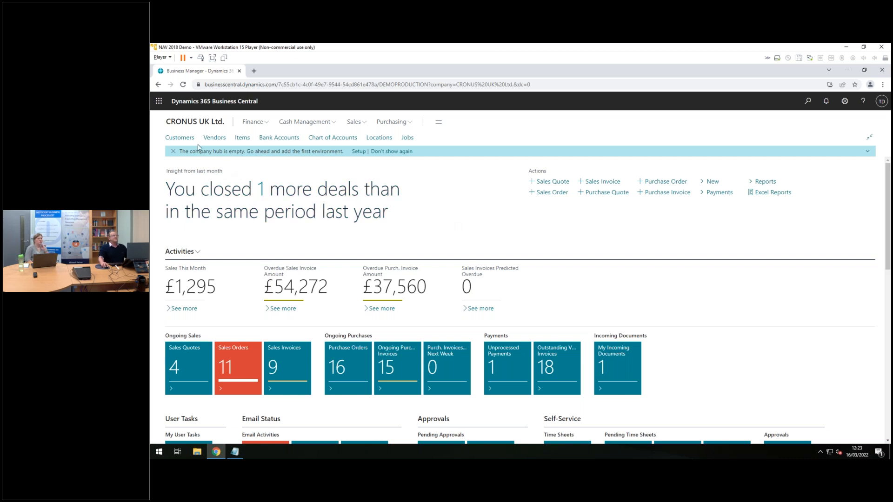
- Open the Customers list and look at its options for sharing to Excel and Teams
left_click(180, 138)
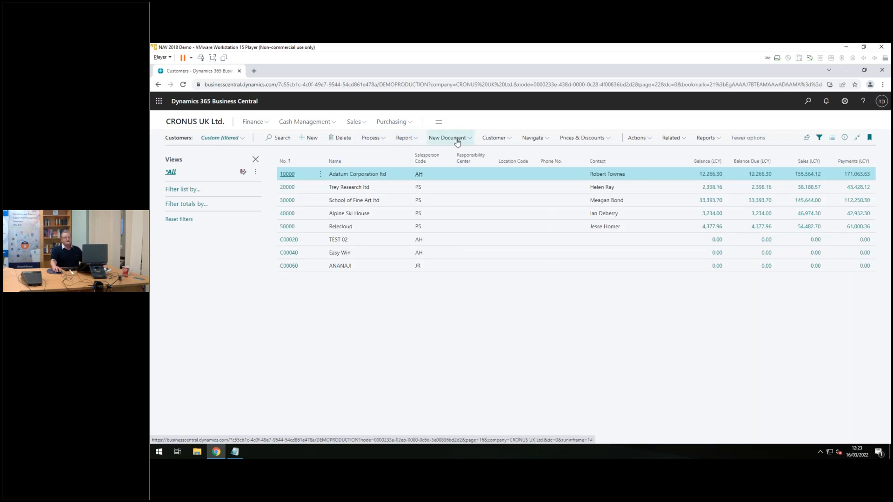
left_click(807, 138)
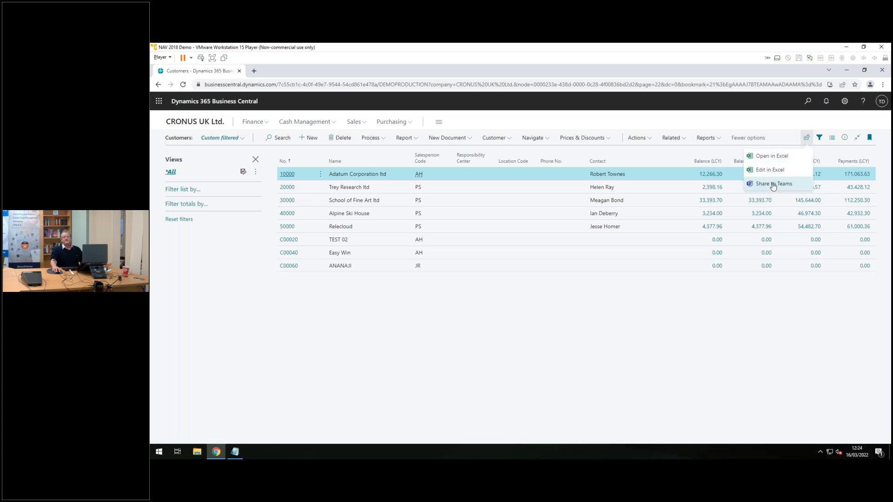
left_click(786, 137)
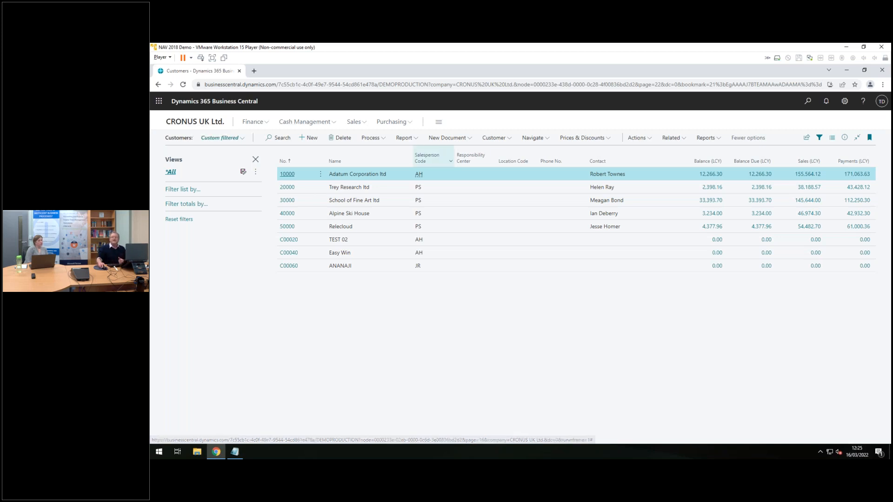
- Look at the Office apps available from the Customers list, including Power Automate, and close the app list
mouse_move(430, 158)
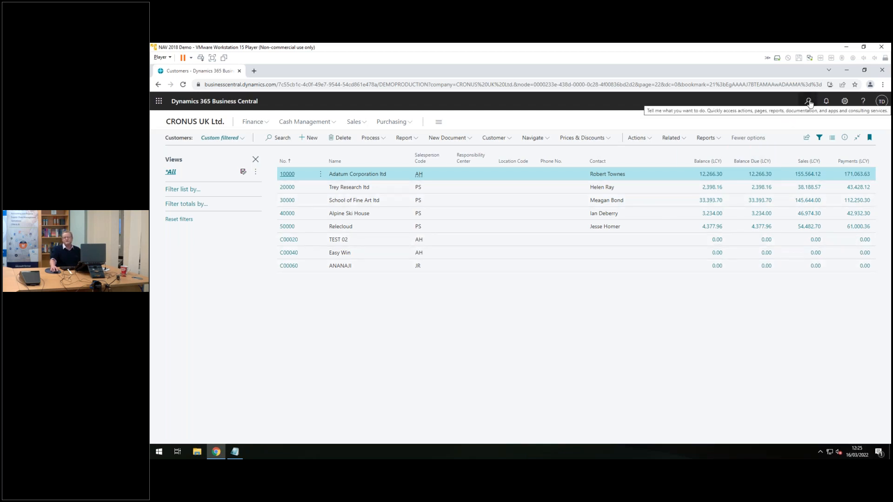
left_click(158, 103)
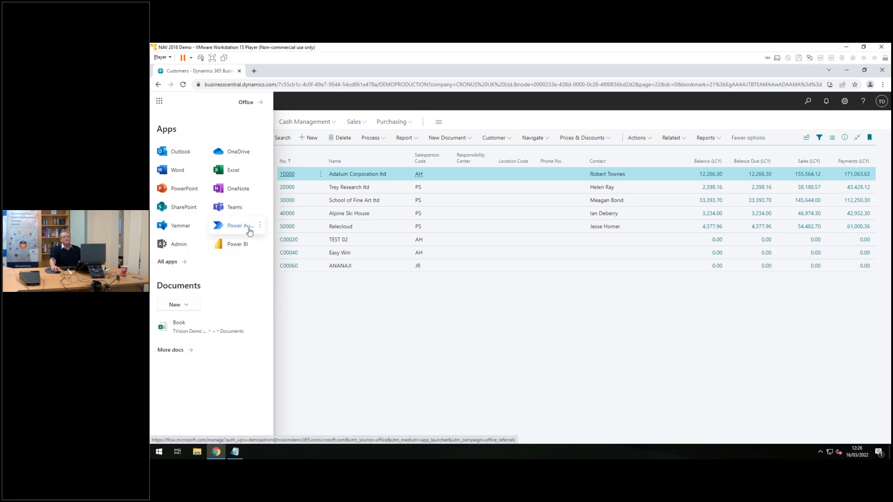
left_click(158, 101)
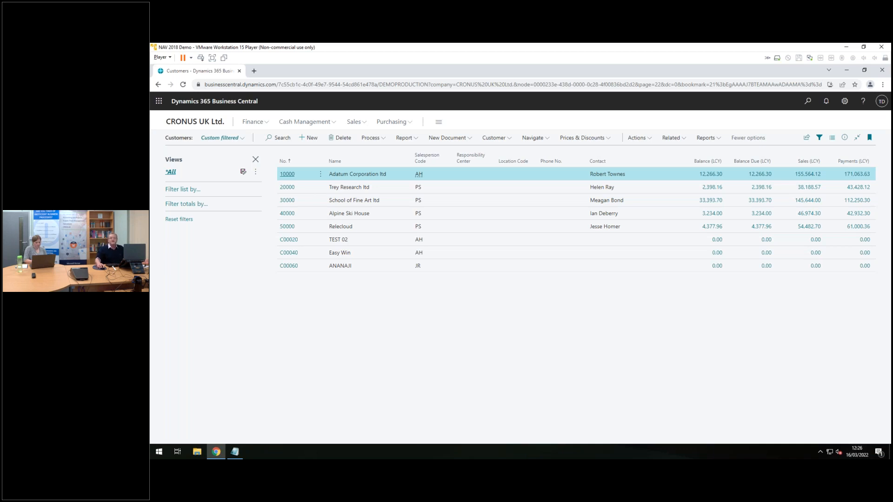
- Find the Account Schedules list, open the custom schedule for expected VAT liability, and display its overview
left_click(810, 102)
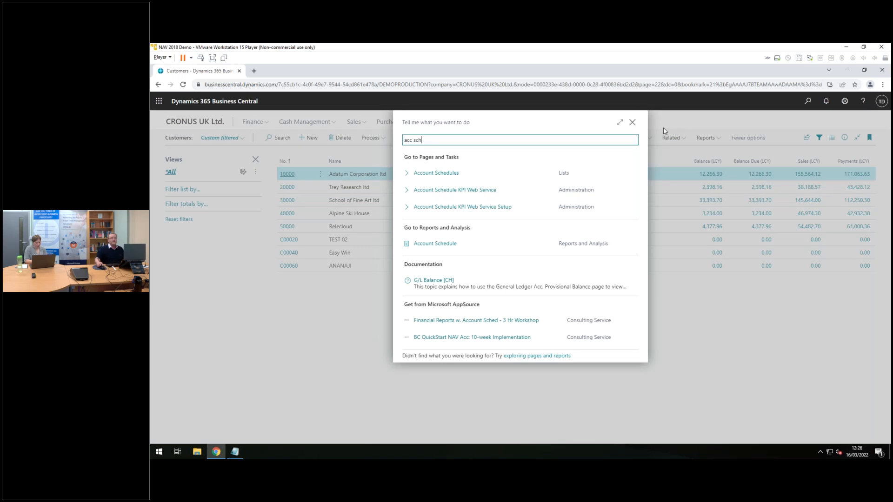
left_click(442, 174)
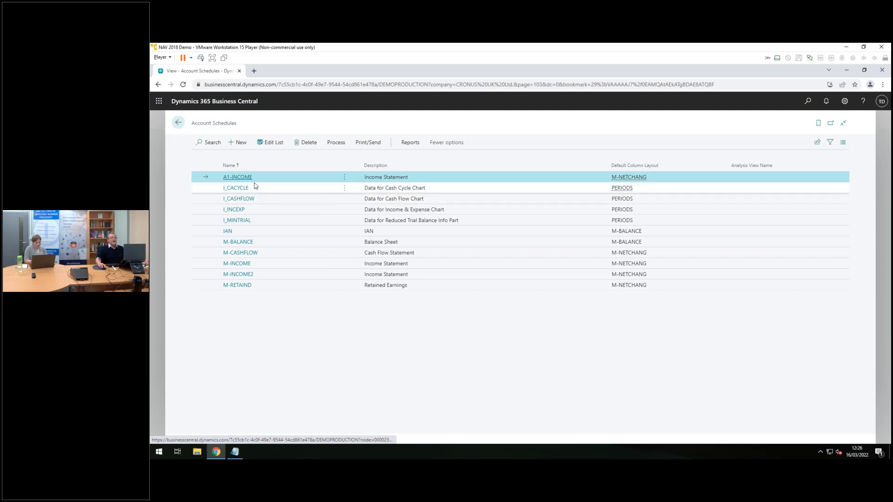
left_click(228, 231)
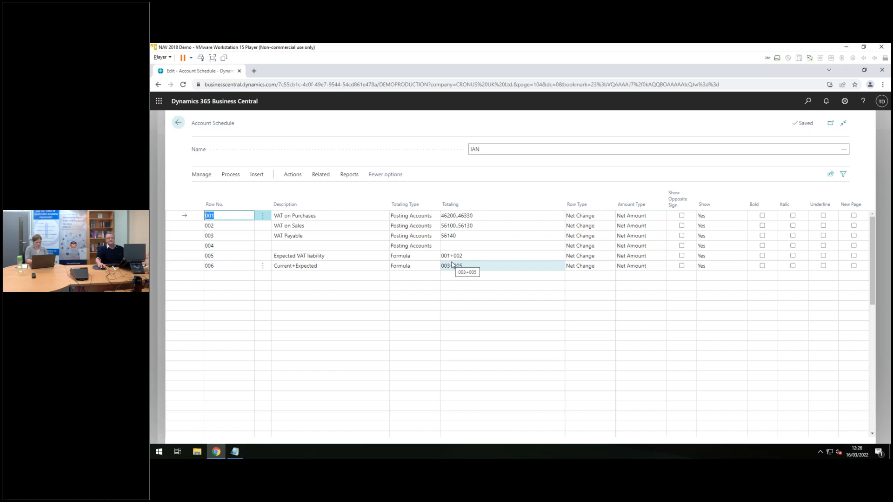
left_click(232, 175)
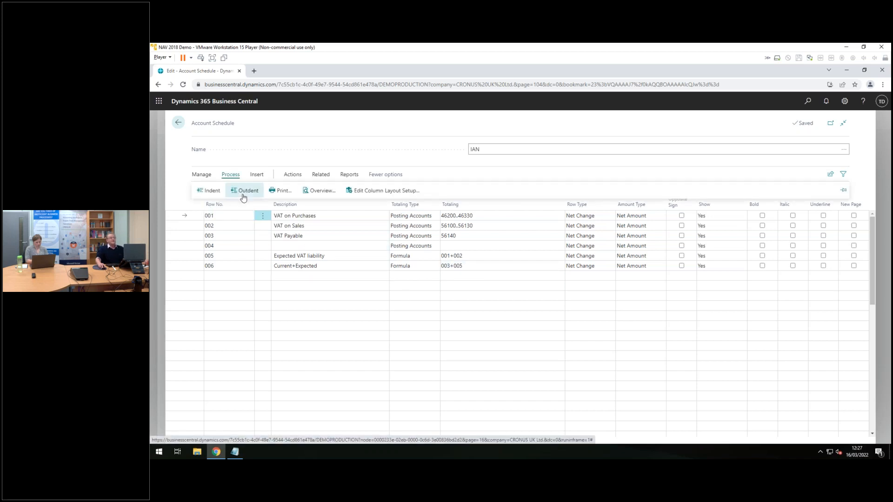
left_click(322, 194)
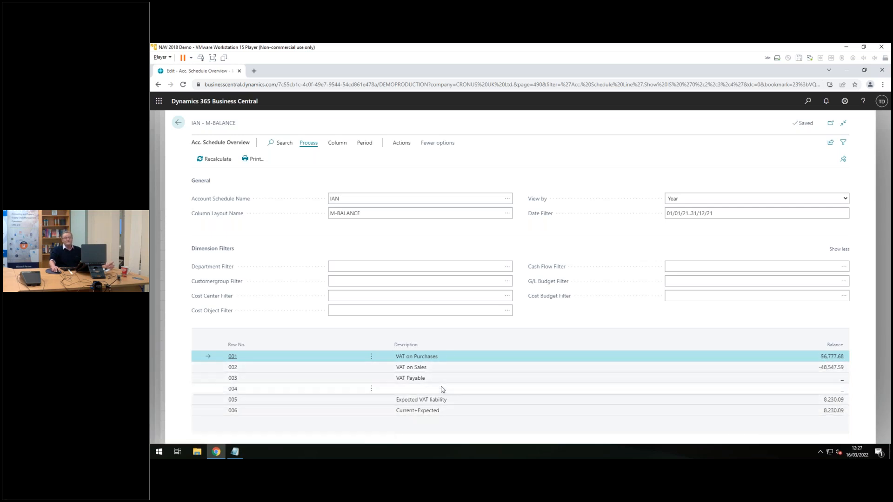
- Set the account schedule overview's column layout to M-NETCHANG
left_click(509, 215)
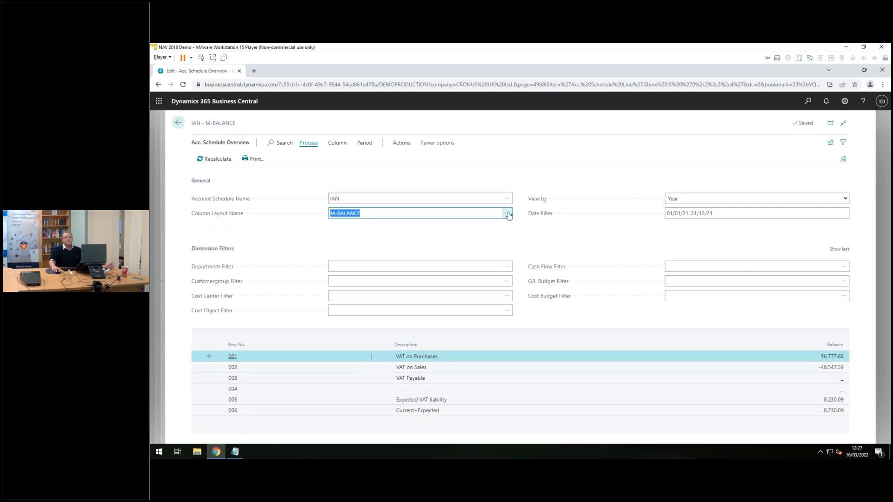
left_click(509, 215)
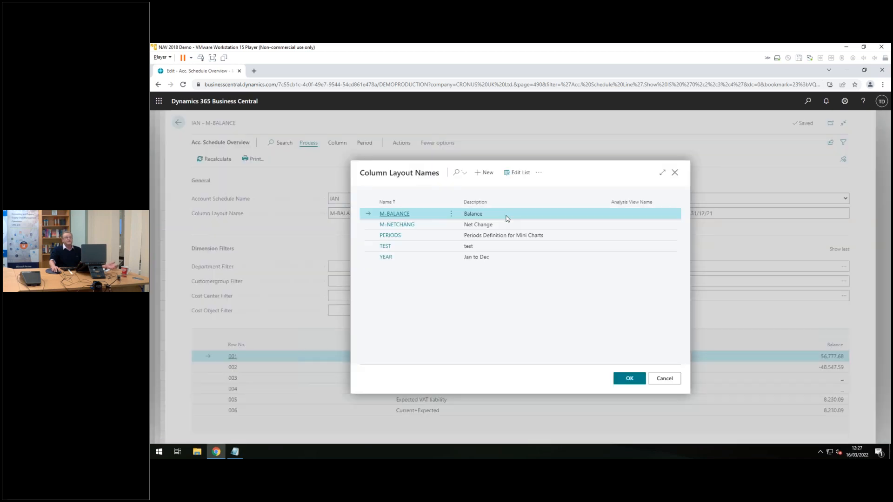
left_click(390, 225)
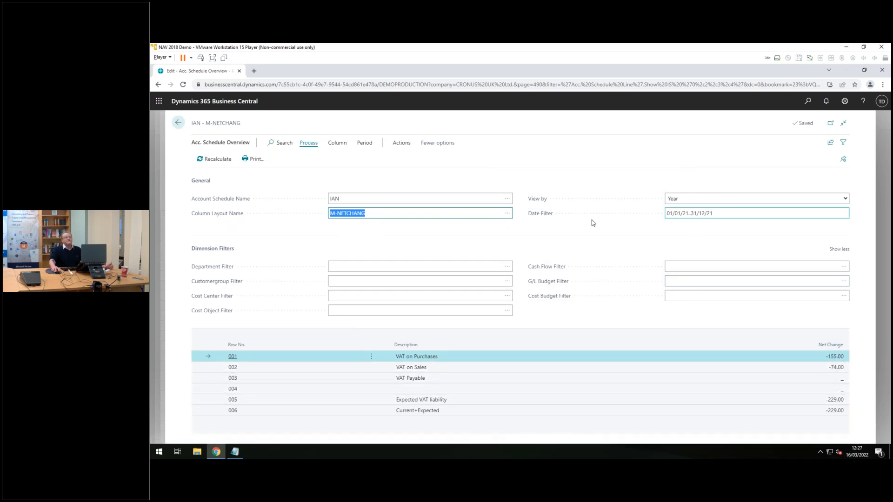
- Set the account schedule overview's column layout to YEAR to show the VAT figures from January to December
left_click(508, 216)
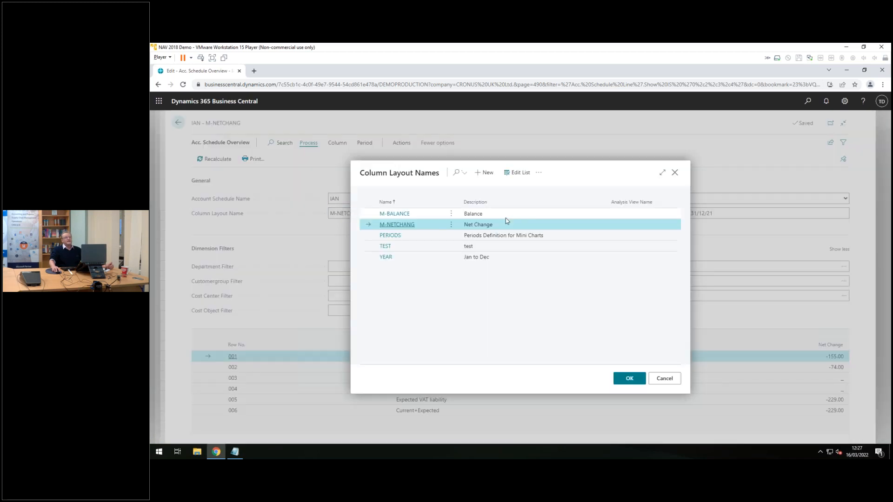
left_click(386, 259)
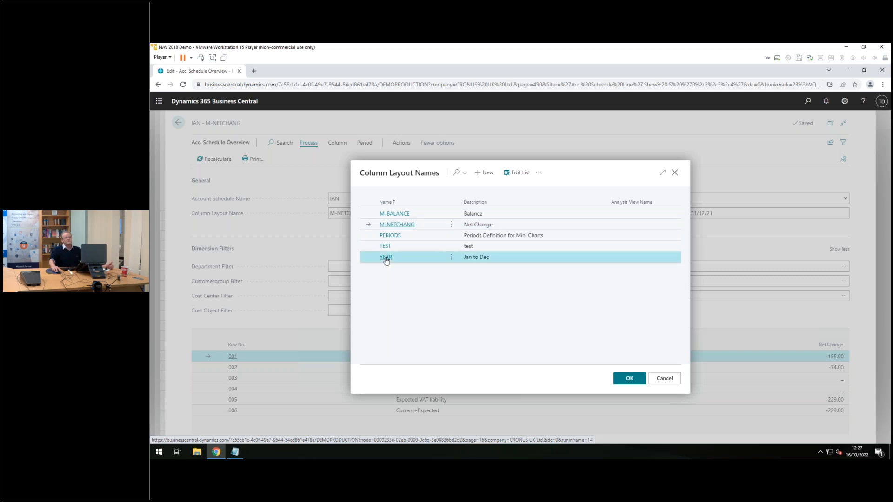
left_click(386, 258)
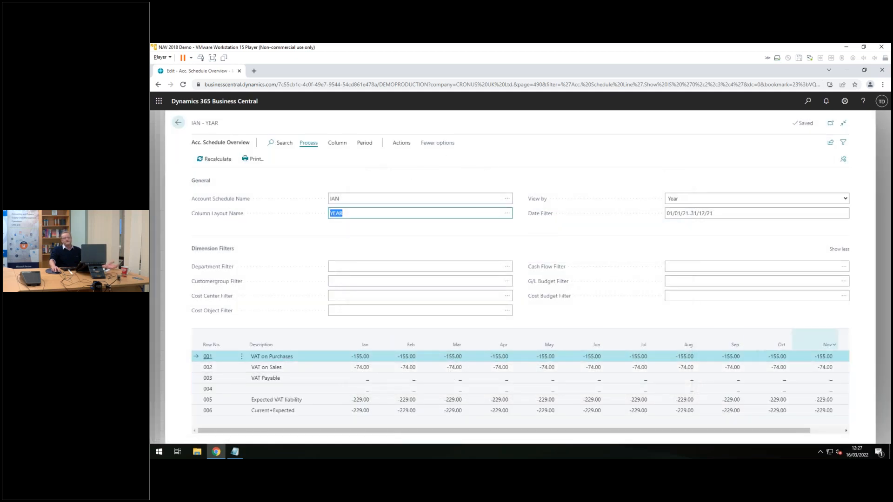
left_click(749, 436)
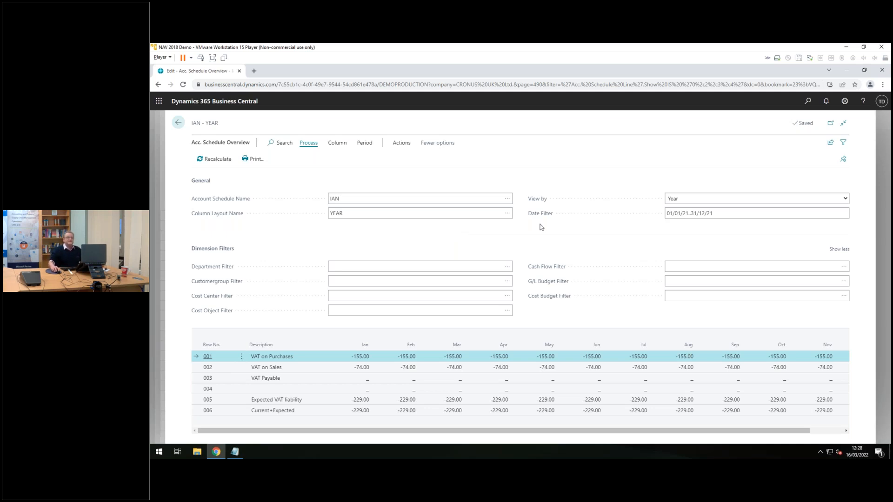
- Leave the schedule overview, the schedule and the Account Schedules list, returning to the Customers list
left_click(180, 123)
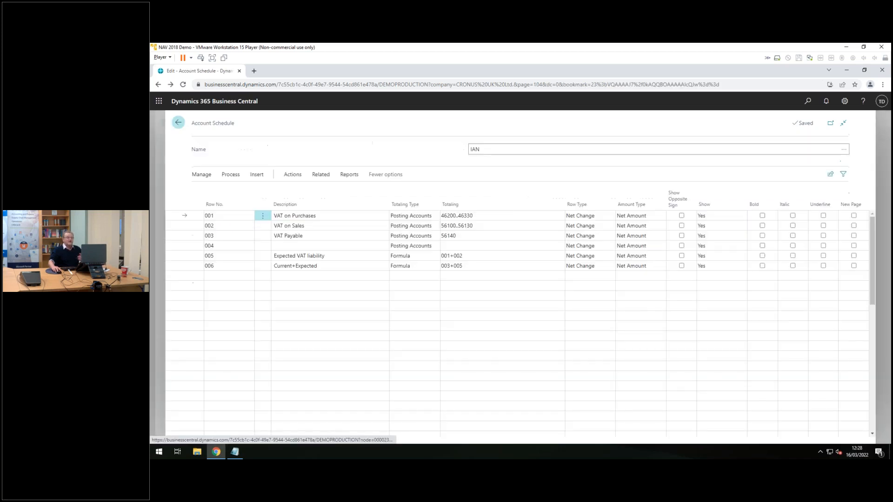
left_click(178, 122)
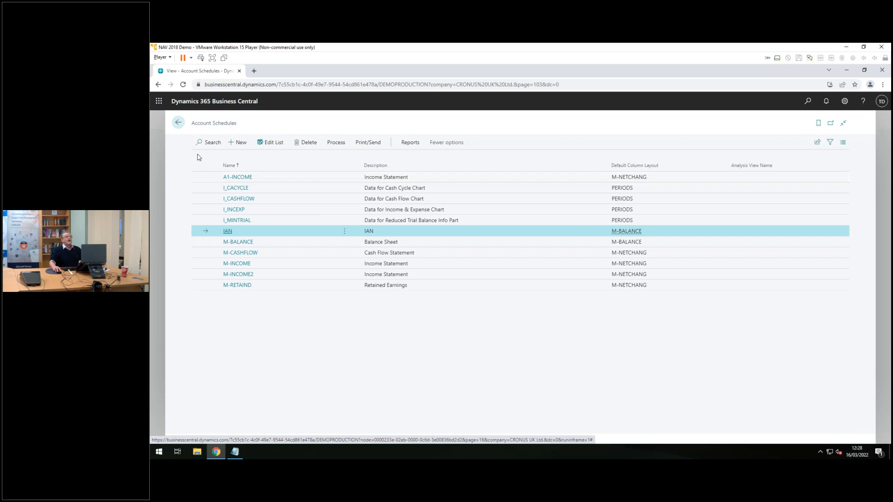
left_click(179, 124)
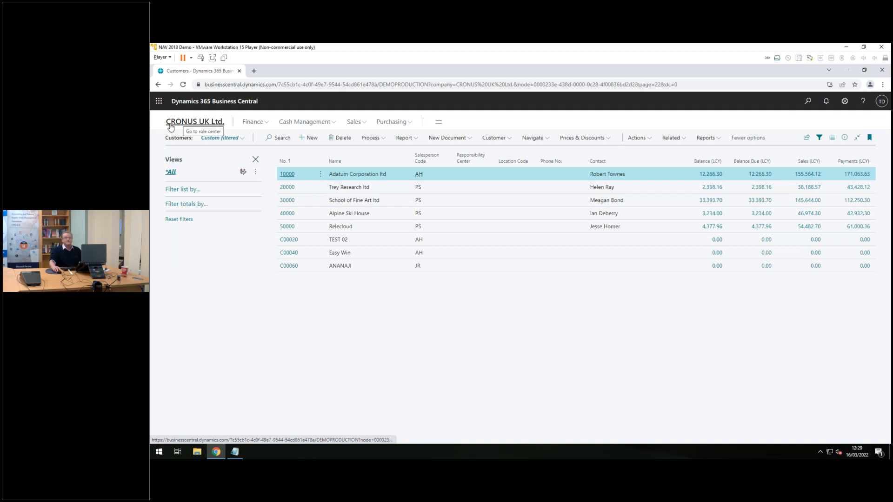
- Search for "cus rep lay" and open the Custom Report Layouts list
left_click(808, 105)
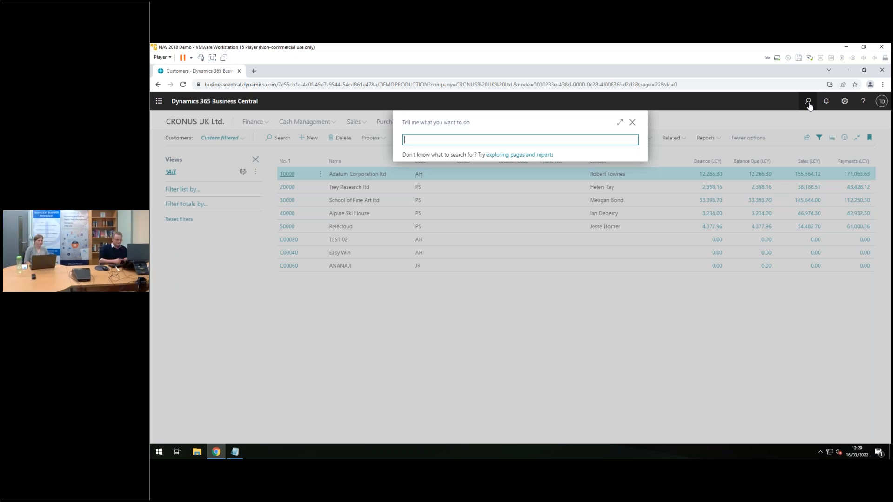
type("cus rep las")
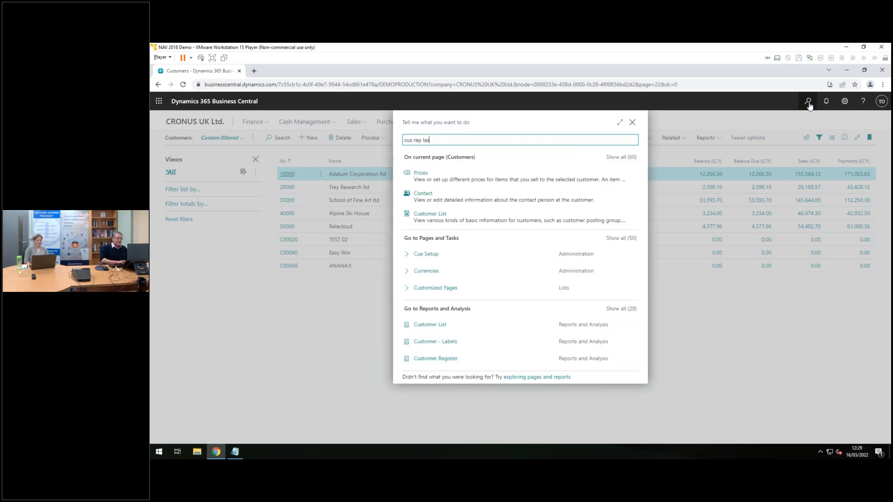
key("BackSpace")
type("y")
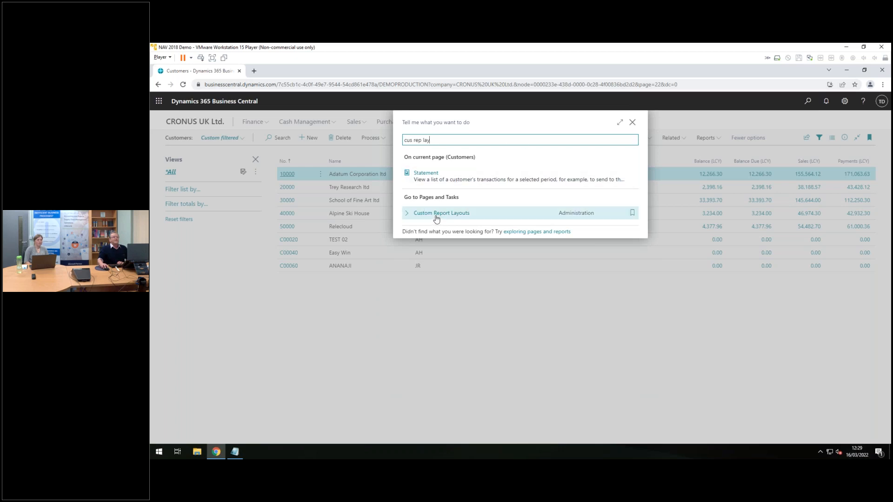
left_click(451, 217)
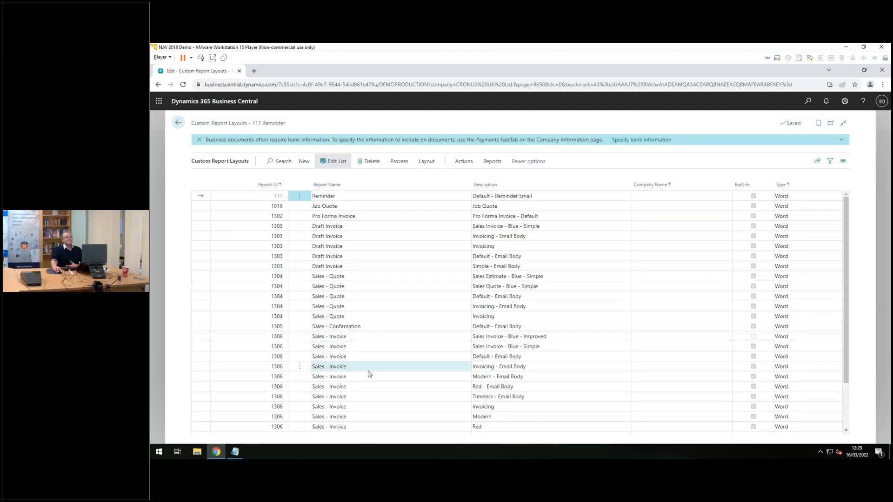
- Export the Sales Invoice - Blue - Improved layout of report 1306 and set downloads of its type to always open, viewing Default.docx in Word
left_click(339, 337)
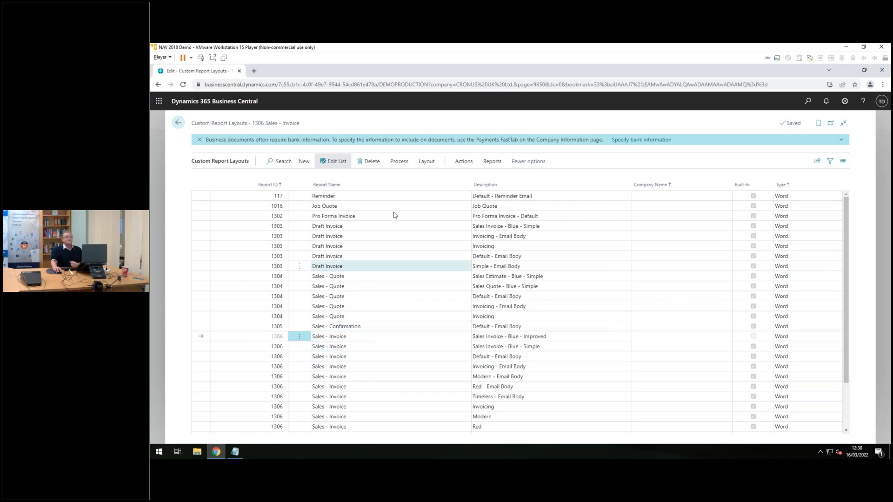
left_click(427, 162)
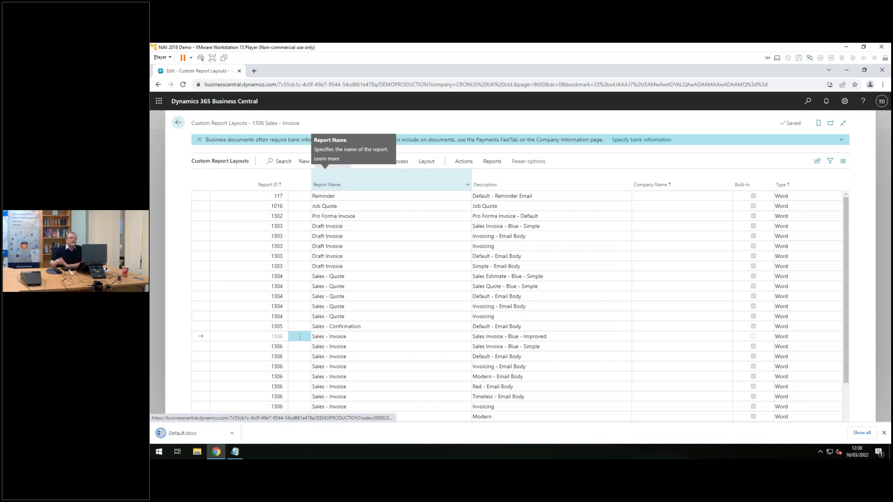
left_click(231, 433)
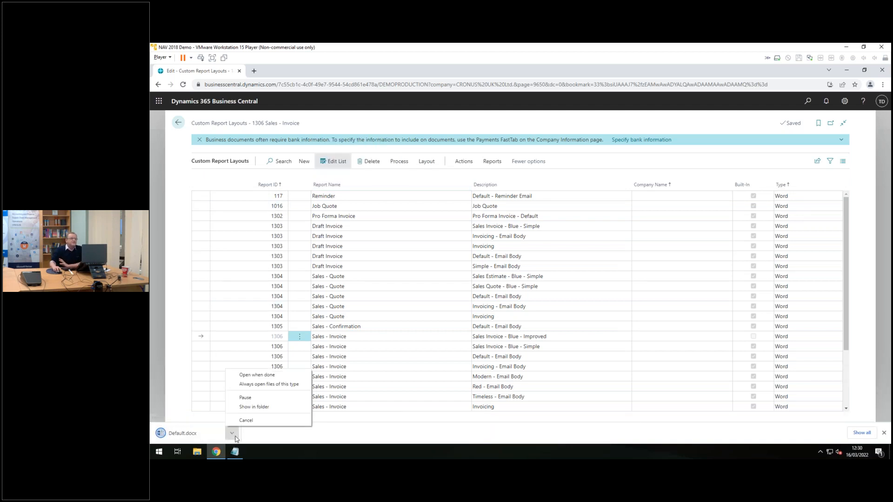
left_click(271, 384)
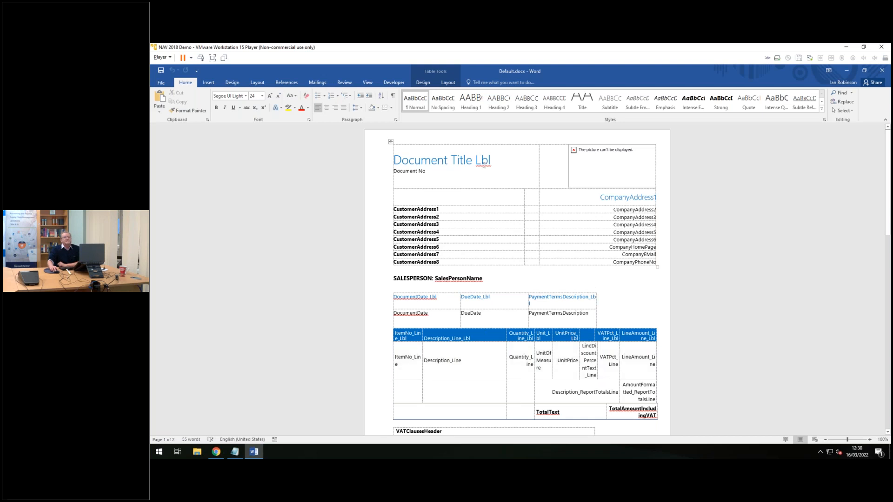
- Show Word's XML mapping for the custom part urn:microsoft-dynamics-nav/reports/Standard_Sales_Invoice/1306/ and expand its Header node
left_click(397, 83)
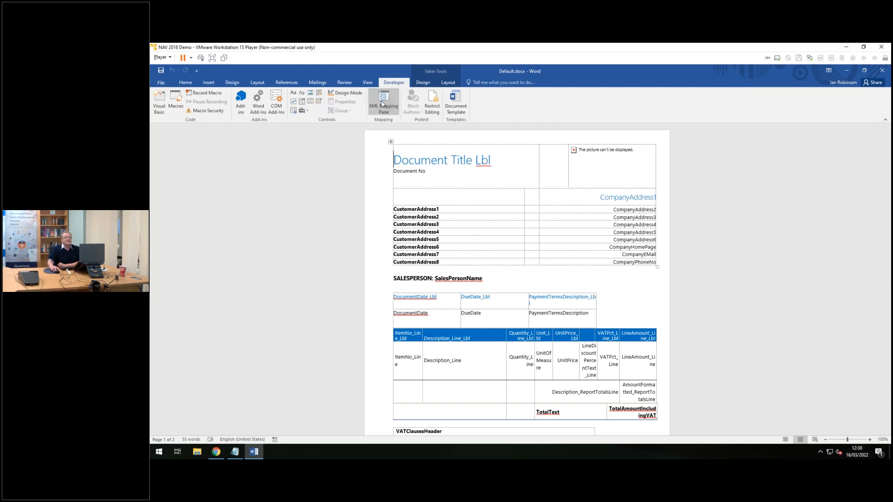
left_click(382, 103)
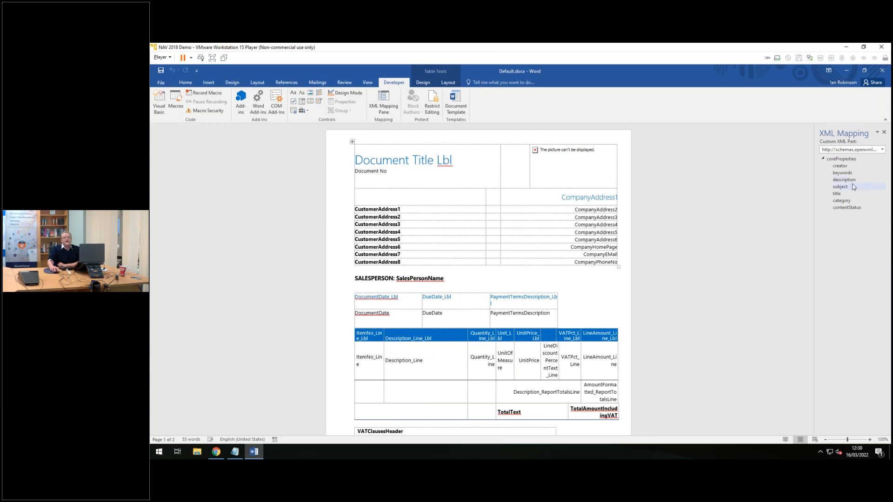
left_click(881, 150)
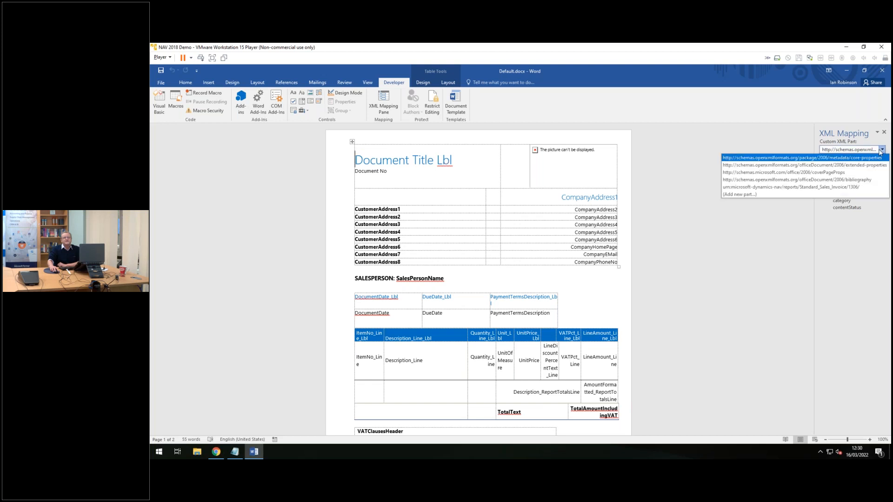
left_click(785, 188)
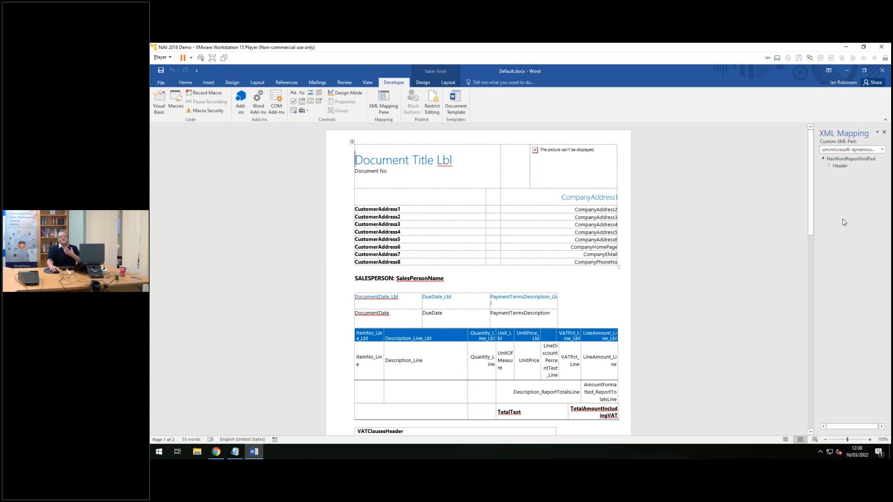
left_click(830, 165)
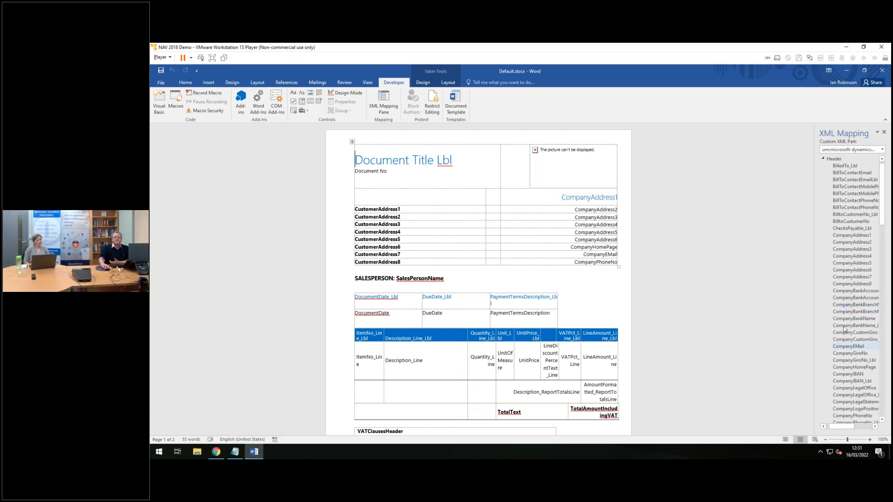
- Examine the invoice fields available under the Header node and its expanded Line node in the XML mapping
scroll(836, 304, "down", 6)
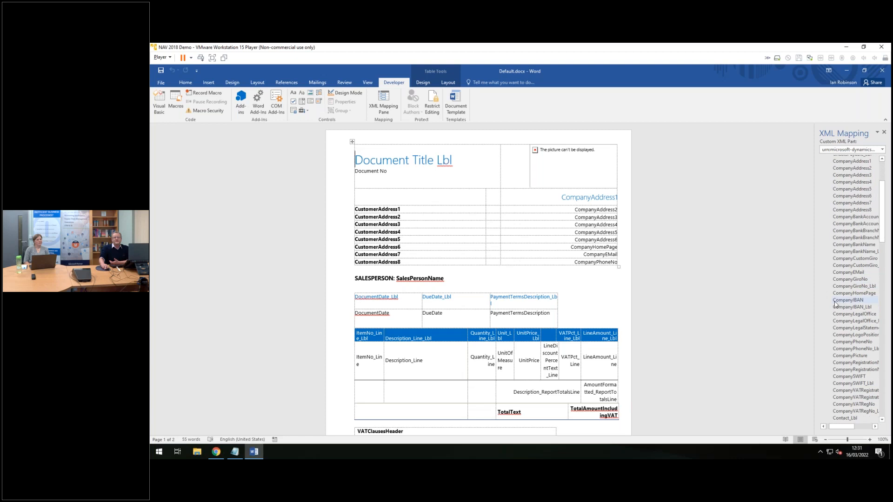
scroll(834, 265, "down", 8)
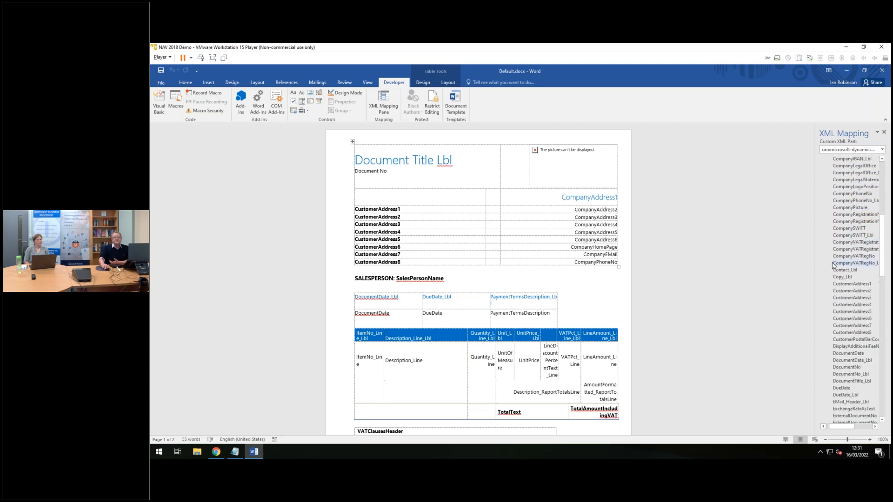
scroll(833, 265, "down", 2)
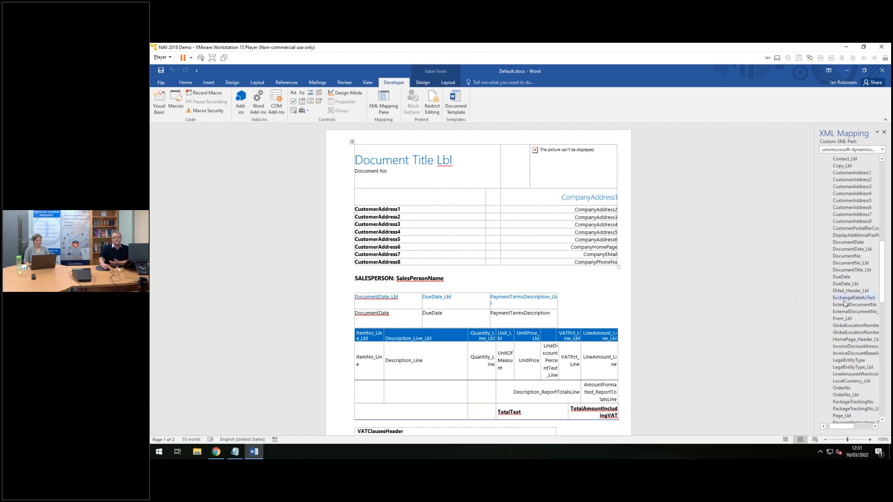
scroll(845, 303, "down", 10)
scroll(844, 303, "down", 11)
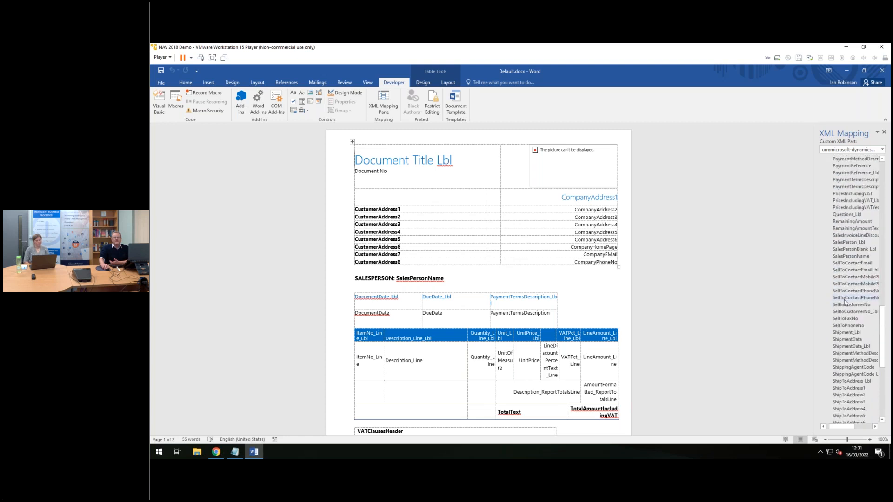
scroll(844, 302, "down", 3)
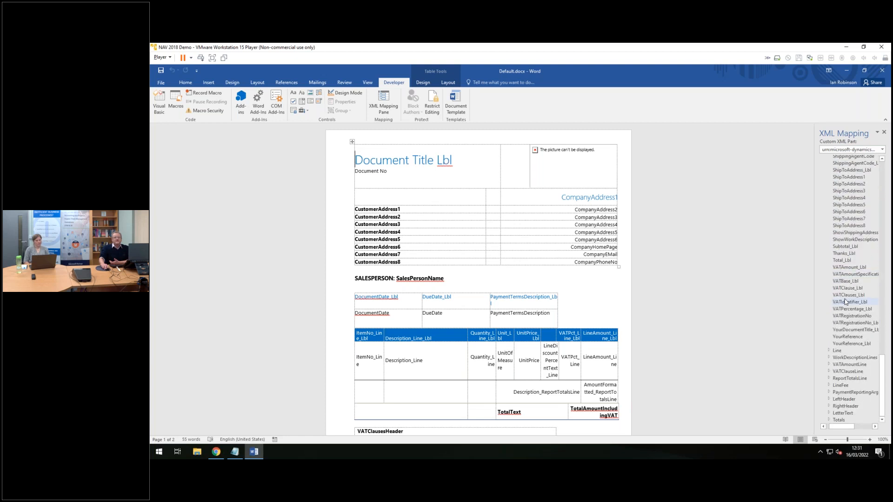
left_click(829, 351)
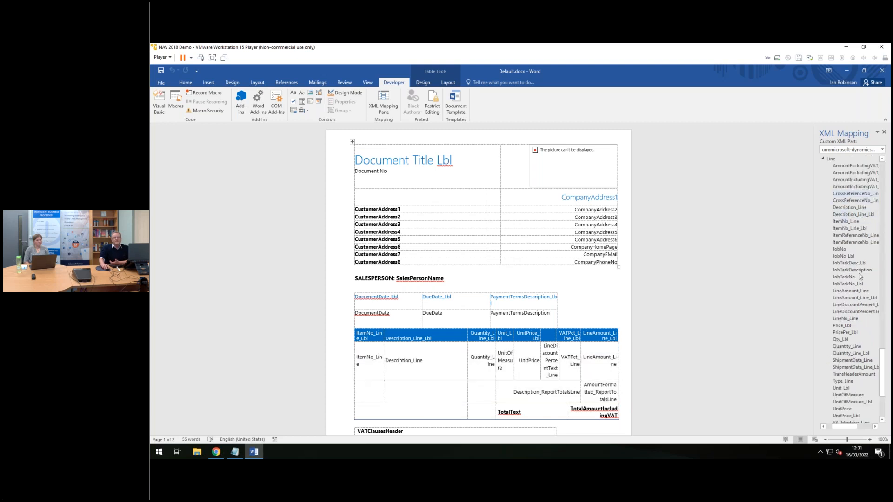
scroll(853, 349, "down", 5)
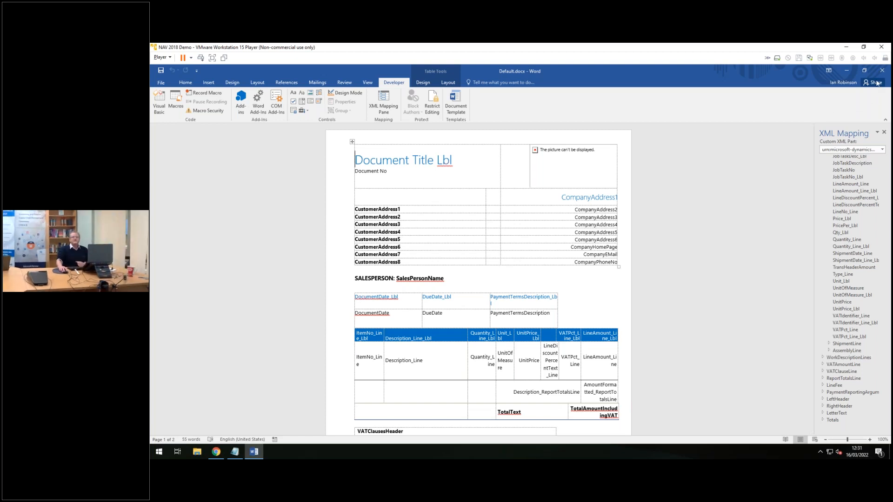
- Close the Word layout, look at the update, import and export options for report layouts, and leave the Custom Report Layouts list
left_click(880, 76)
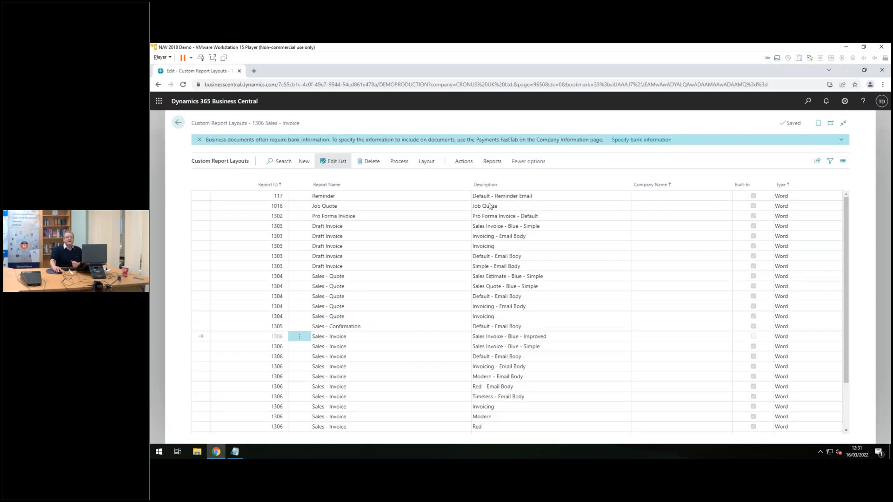
left_click(431, 165)
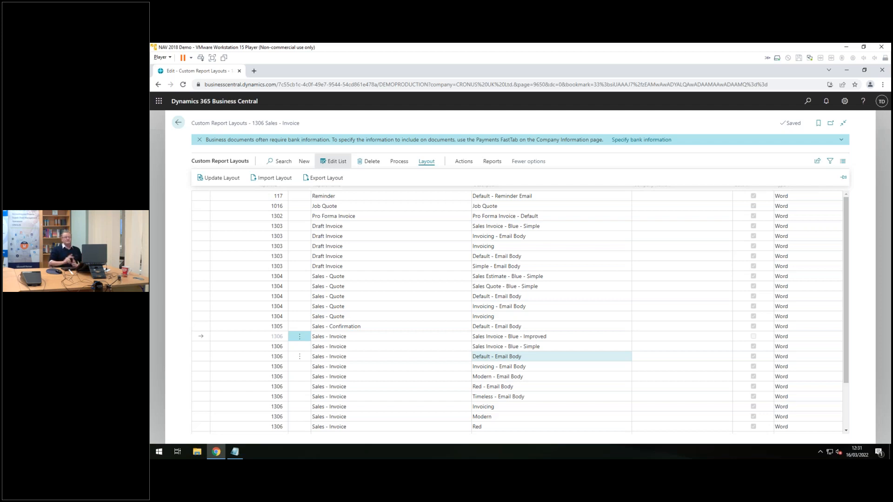
left_click(179, 124)
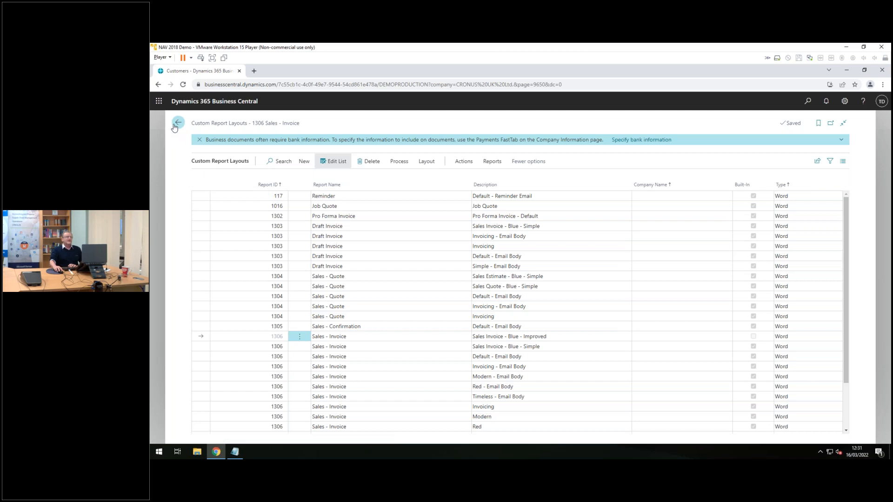